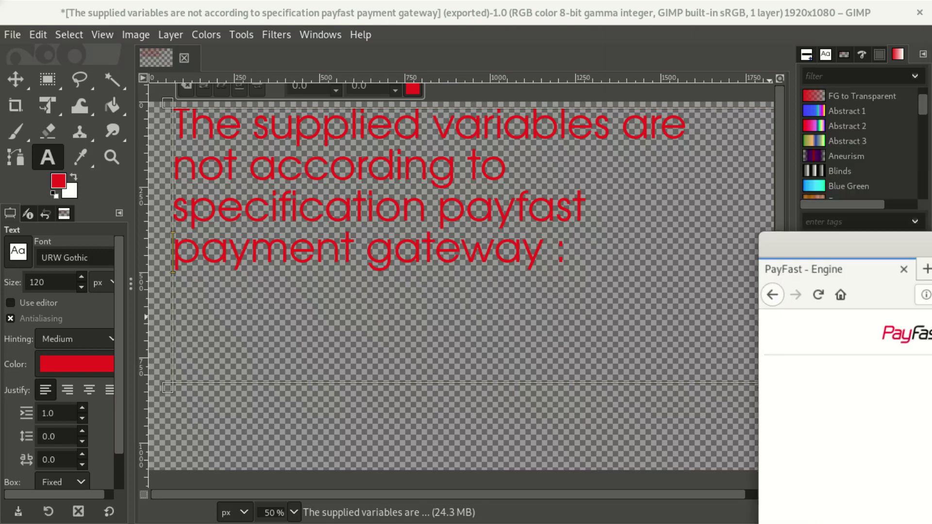
- Bring the Firefox window showing the PayFast 400 Bad Request error in front of GIMP
{"action": "left_click_drag", "start_coordinate": [931, 217], "coordinate": [259, 2]}
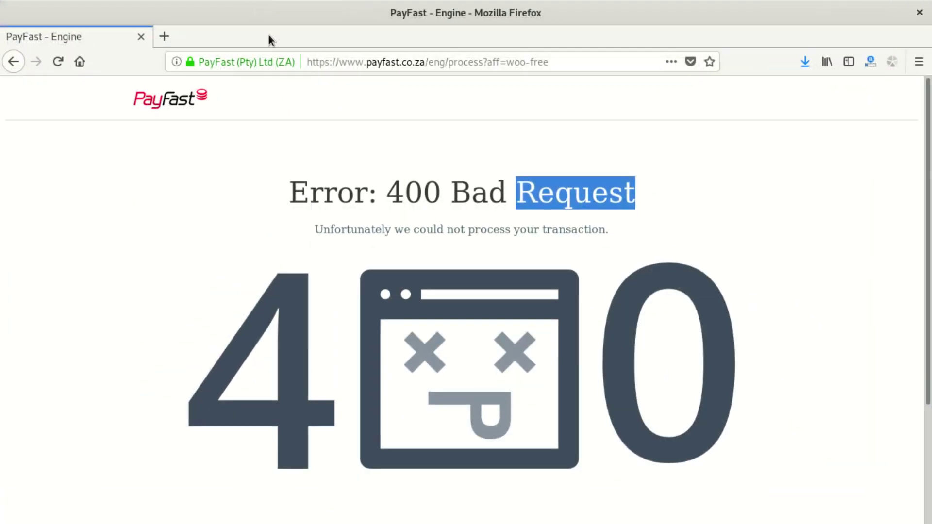
- Leave the PayFast error page for the PayFast homepage at payfast.co.za
{"action": "left_click", "coordinate": [355, 63]}
{"action": "key", "text": "ctrl+a"}
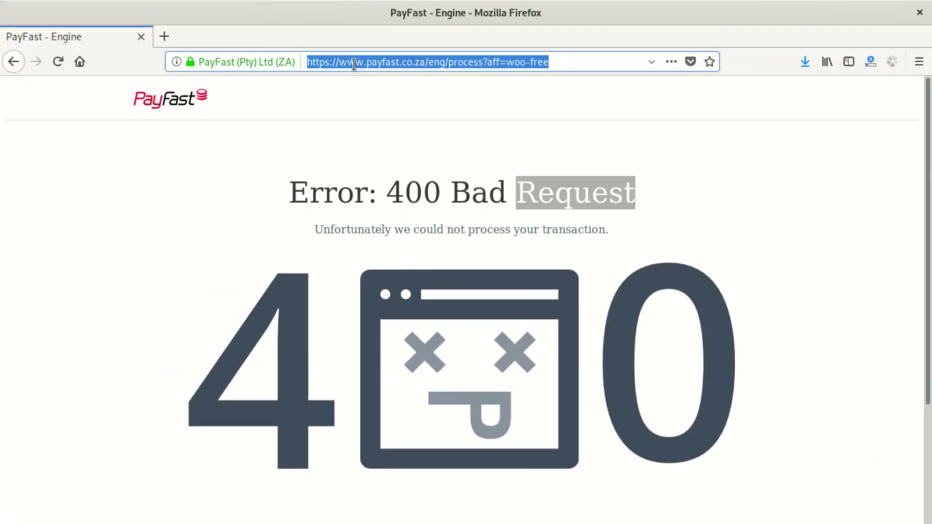
{"action": "type", "text": "pay"}
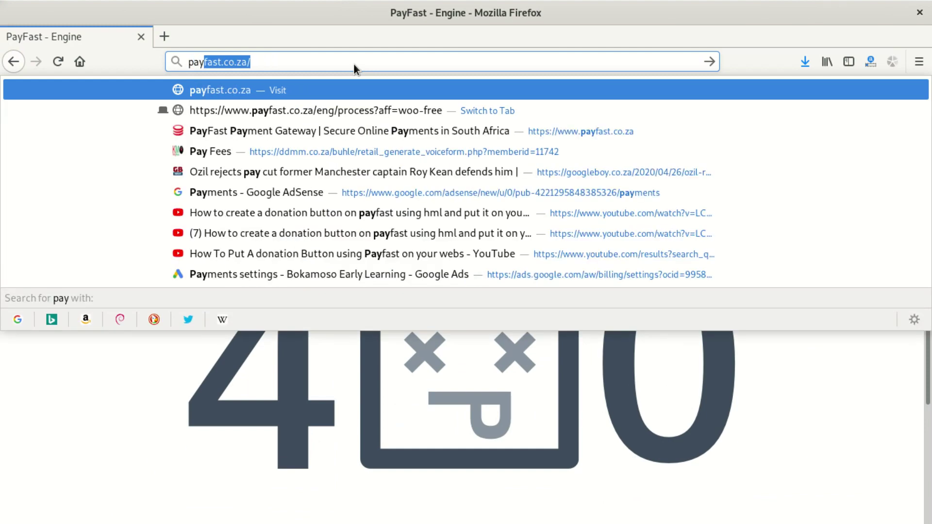
{"action": "key", "text": "Return"}
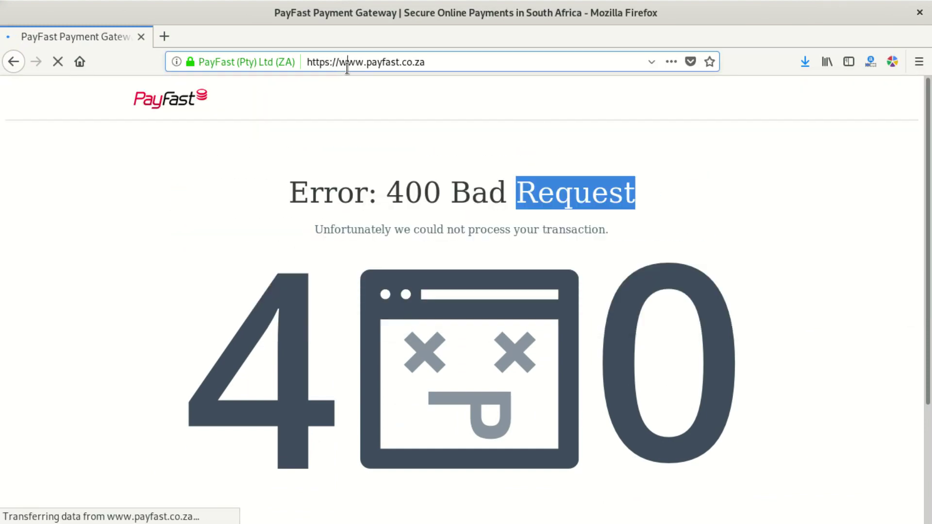
- Load the King Musa Online Store at kingmusa.co.za
{"action": "left_click", "coordinate": [347, 67]}
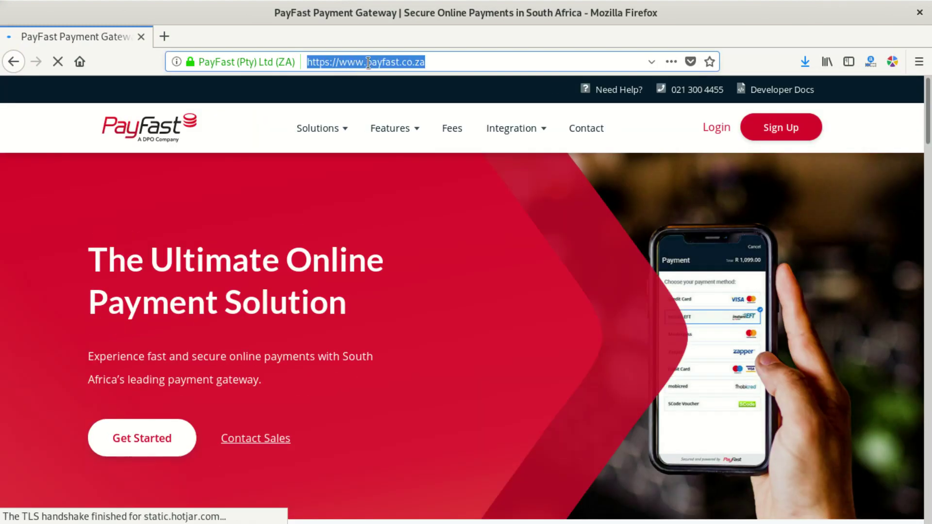
{"action": "type", "text": "kingm"}
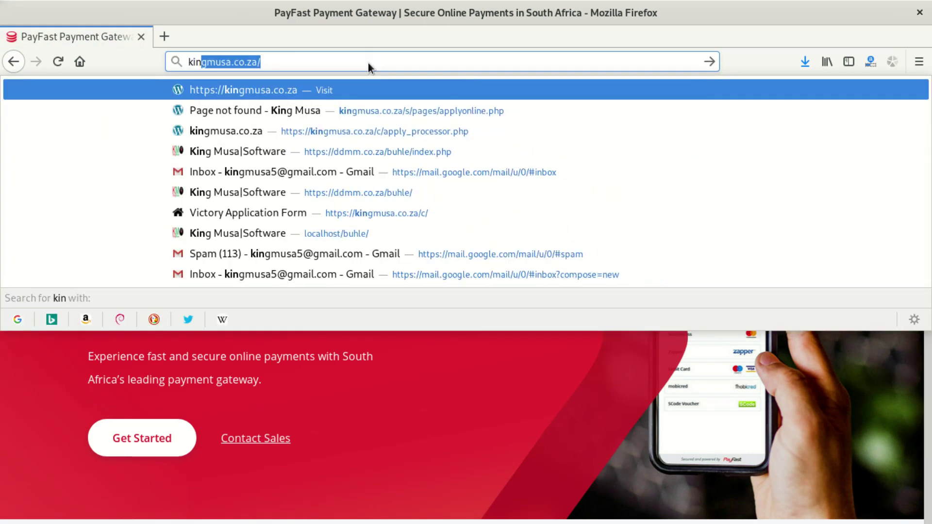
{"action": "type", "text": "usa"}
{"action": "key", "text": "Return"}
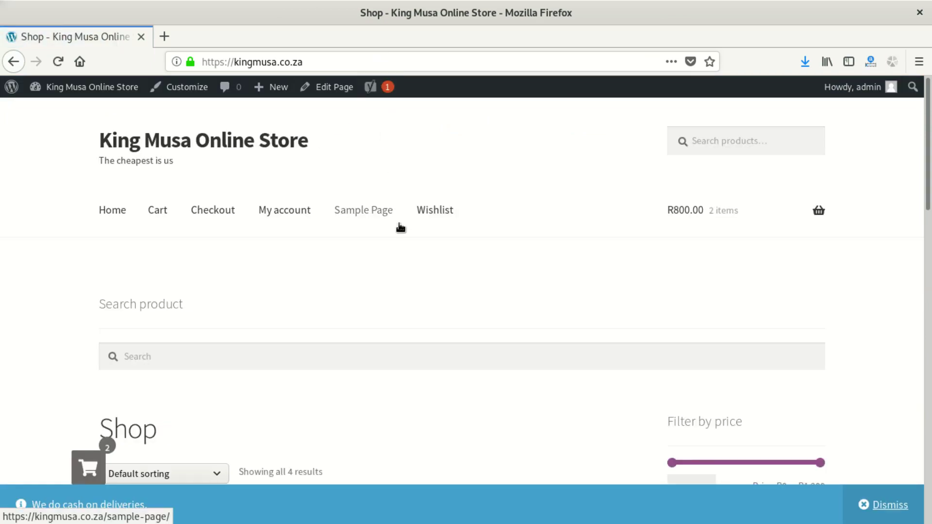
- Open the Full Length Stand Up Mirror on Wheels page and proceed to checkout from the mini-cart
{"action": "scroll", "coordinate": [398, 245], "scroll_direction": "down", "scroll_amount": 4}
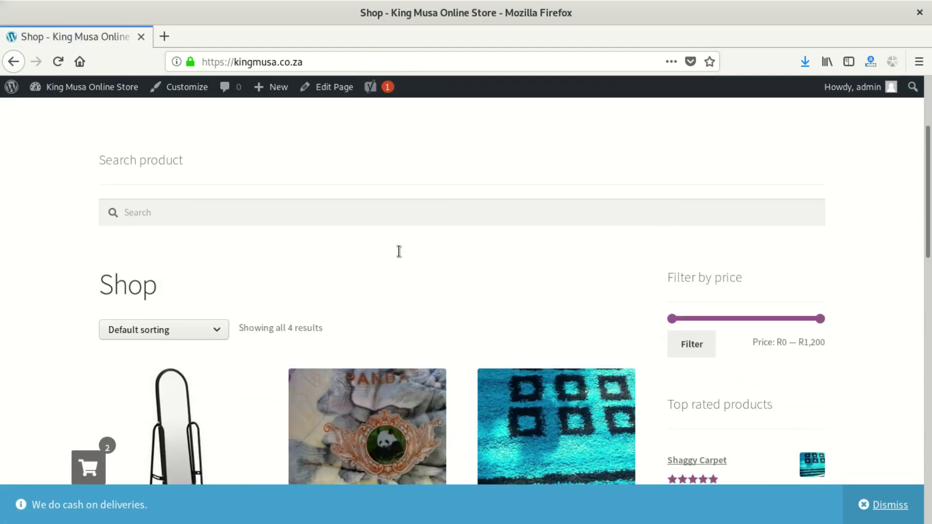
{"action": "scroll", "coordinate": [399, 252], "scroll_direction": "down", "scroll_amount": 5}
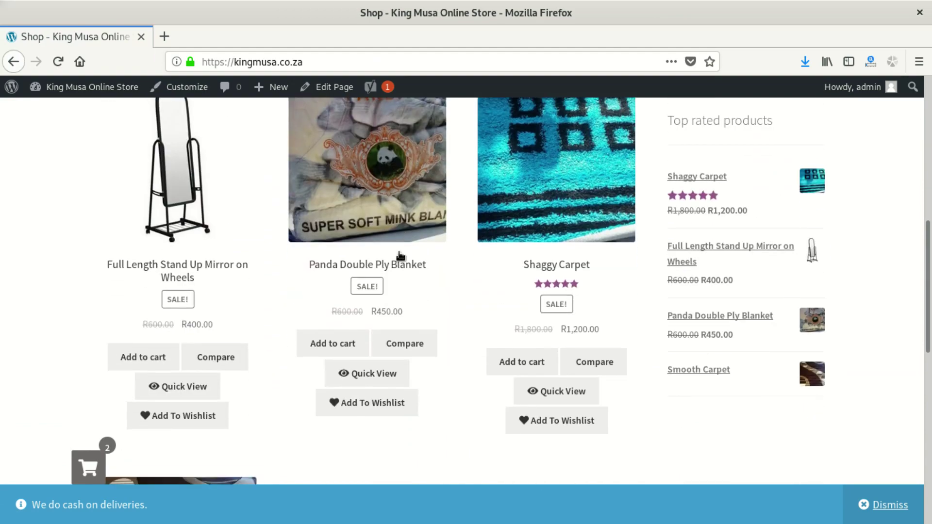
{"action": "scroll", "coordinate": [400, 257], "scroll_direction": "up", "scroll_amount": 3}
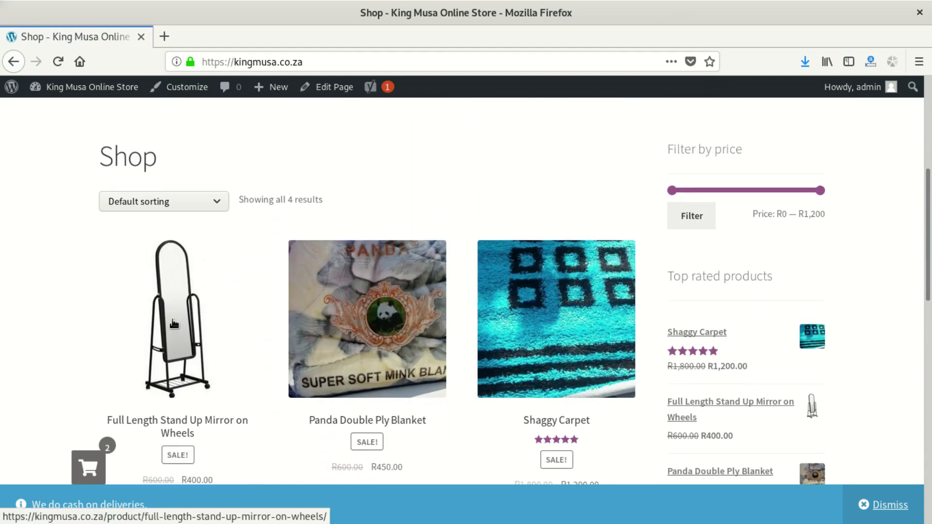
{"action": "left_click", "coordinate": [186, 298]}
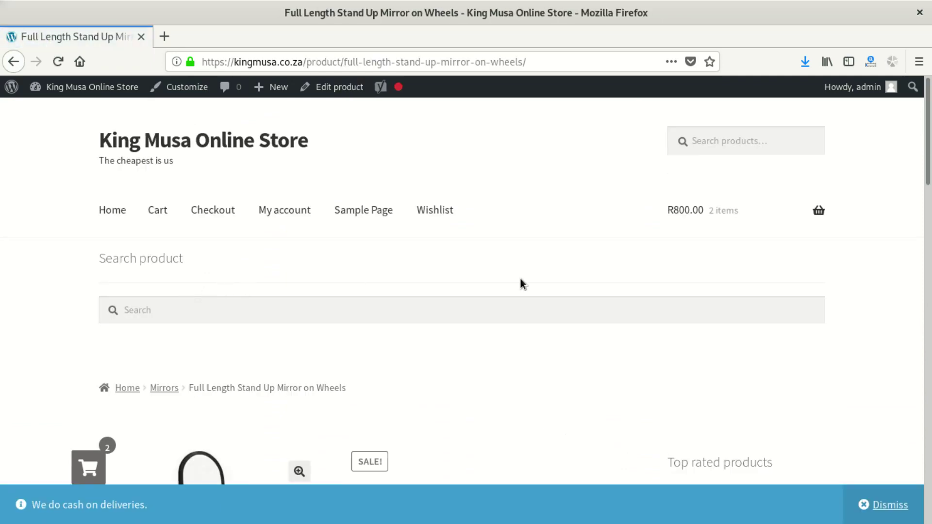
{"action": "mouse_move", "coordinate": [672, 228]}
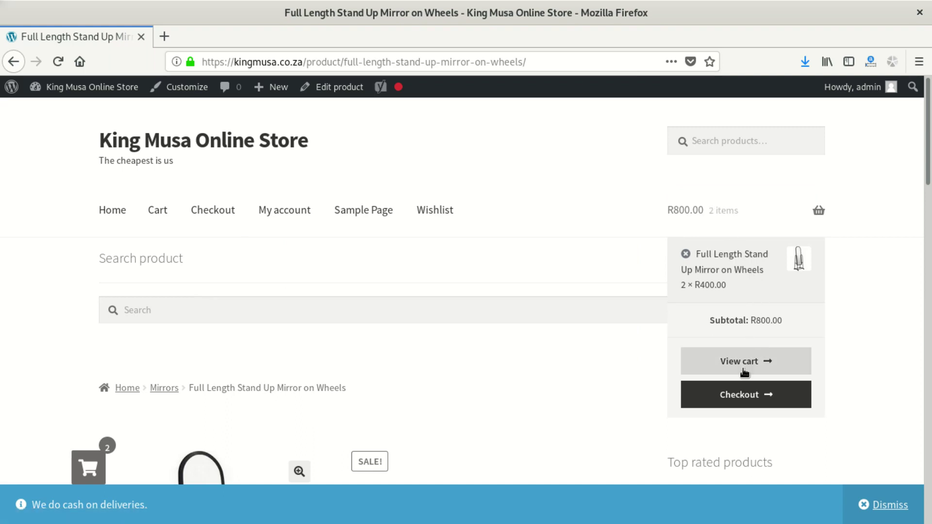
{"action": "left_click", "coordinate": [756, 400]}
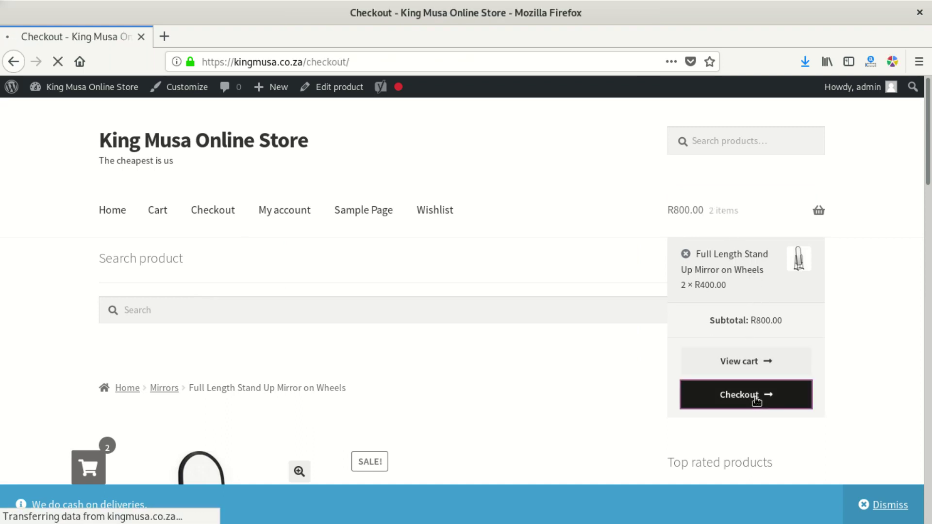
- Replace the existing billing email address on the checkout form with the customer's new e-mail
{"action": "scroll", "coordinate": [365, 289], "scroll_direction": "down", "scroll_amount": 6}
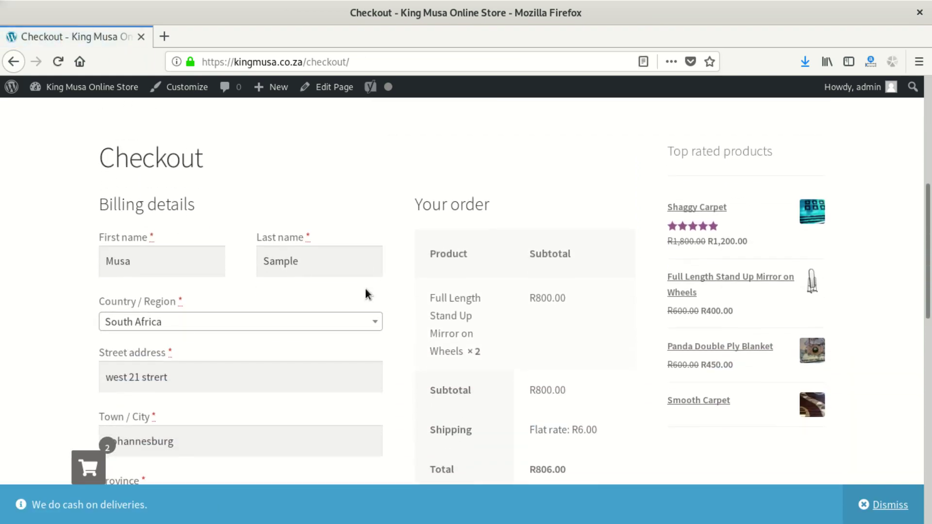
{"action": "scroll", "coordinate": [365, 291], "scroll_direction": "down", "scroll_amount": 2}
{"action": "scroll", "coordinate": [365, 287], "scroll_direction": "down", "scroll_amount": 2}
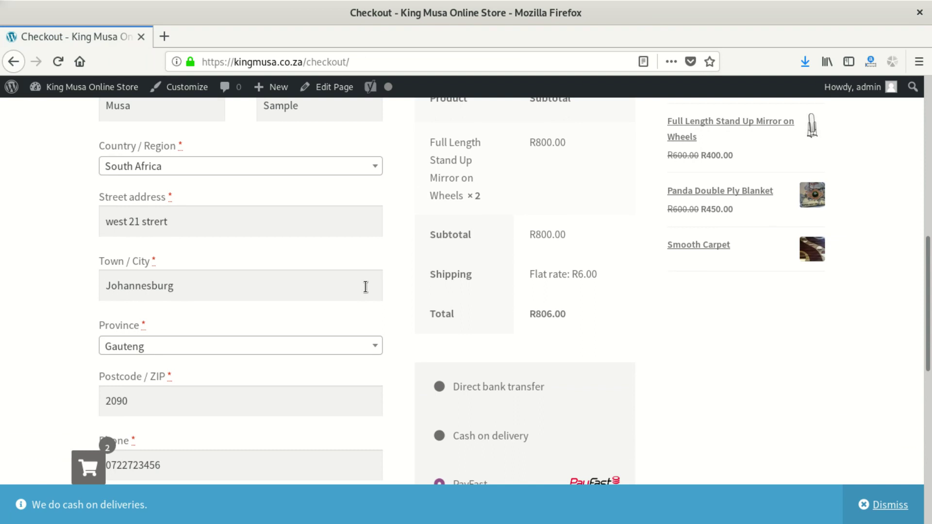
{"action": "scroll", "coordinate": [365, 285], "scroll_direction": "down", "scroll_amount": 10}
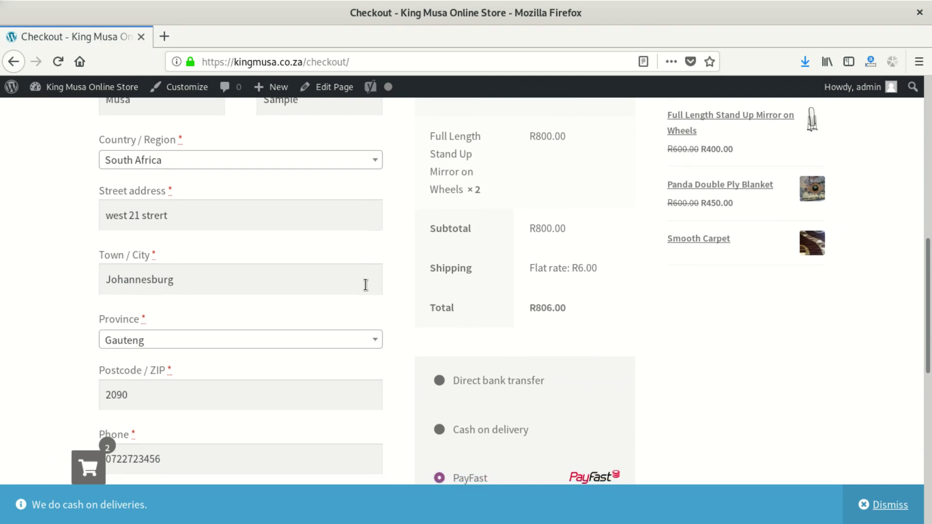
{"action": "scroll", "coordinate": [365, 286], "scroll_direction": "down", "scroll_amount": 1}
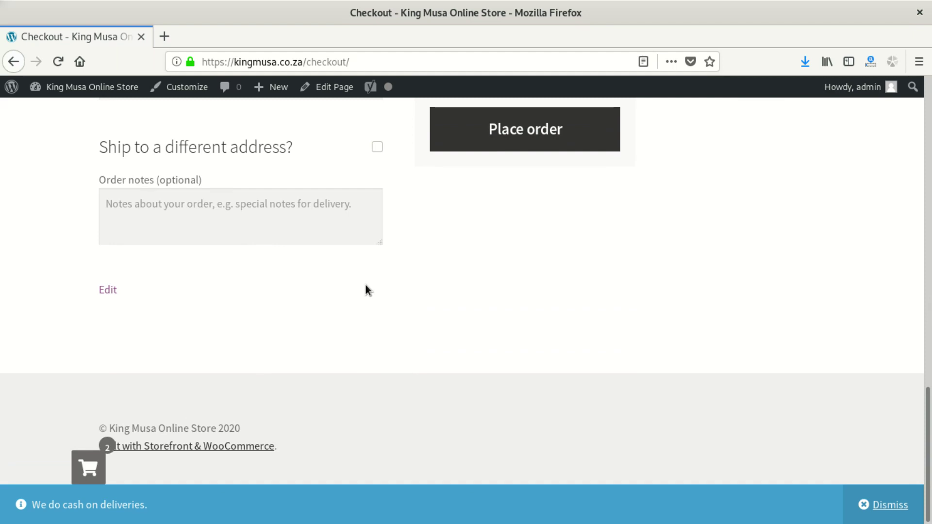
{"action": "scroll", "coordinate": [366, 286], "scroll_direction": "up", "scroll_amount": 2}
{"action": "left_click_drag", "start_coordinate": [216, 161], "coordinate": [1, 164]}
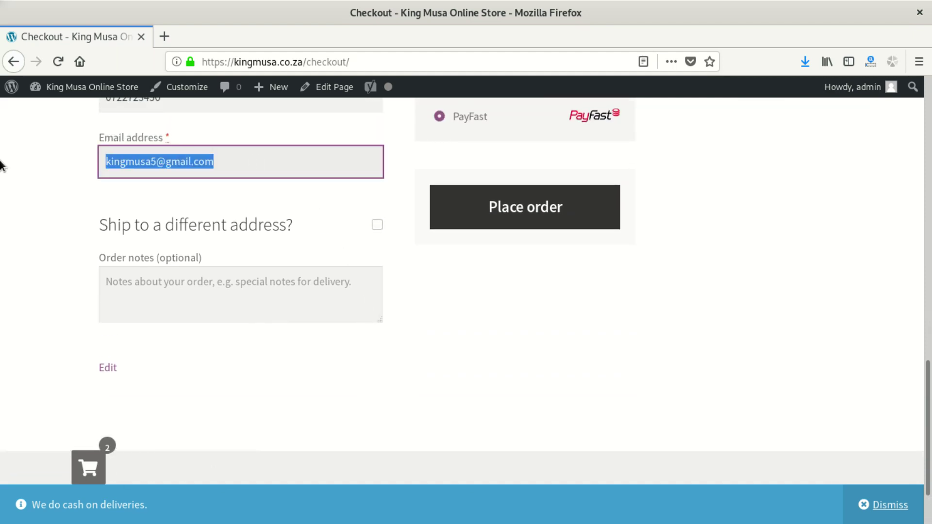
{"action": "key", "text": "BackSpace"}
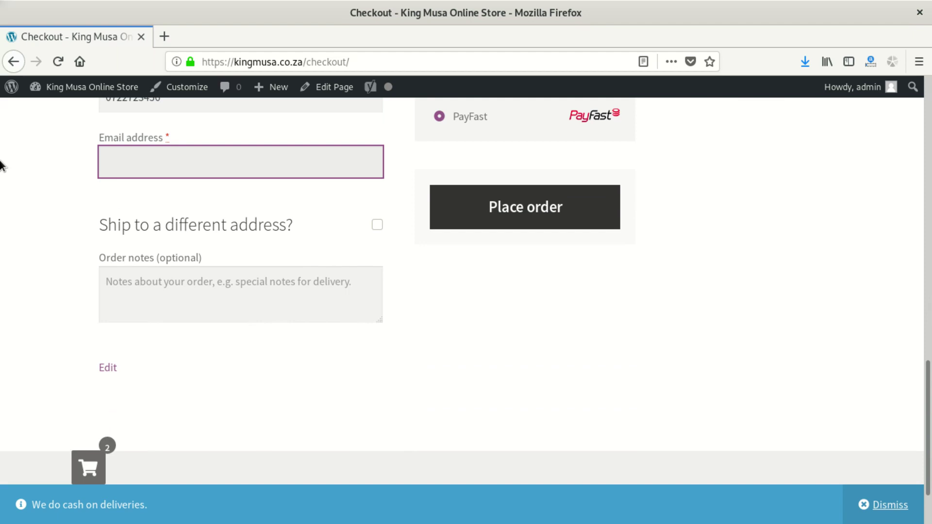
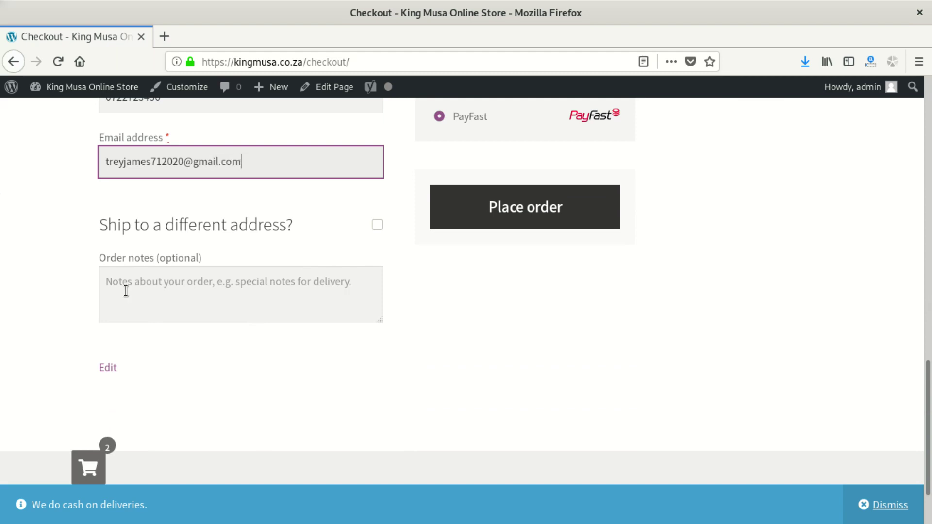
- Toggle 'Ship to a different address' on and then back off
{"action": "left_click", "coordinate": [374, 226]}
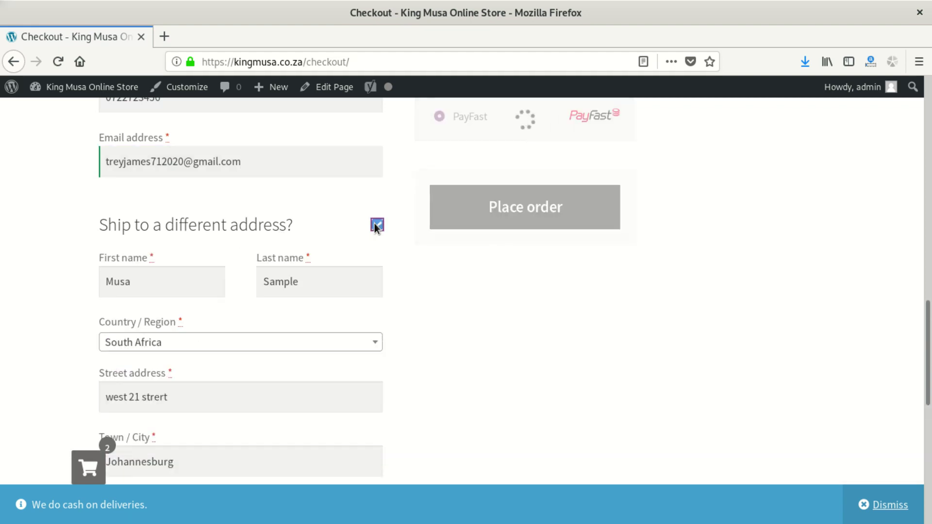
{"action": "scroll", "coordinate": [278, 343], "scroll_direction": "down", "scroll_amount": 5}
{"action": "scroll", "coordinate": [271, 351], "scroll_direction": "up", "scroll_amount": 4}
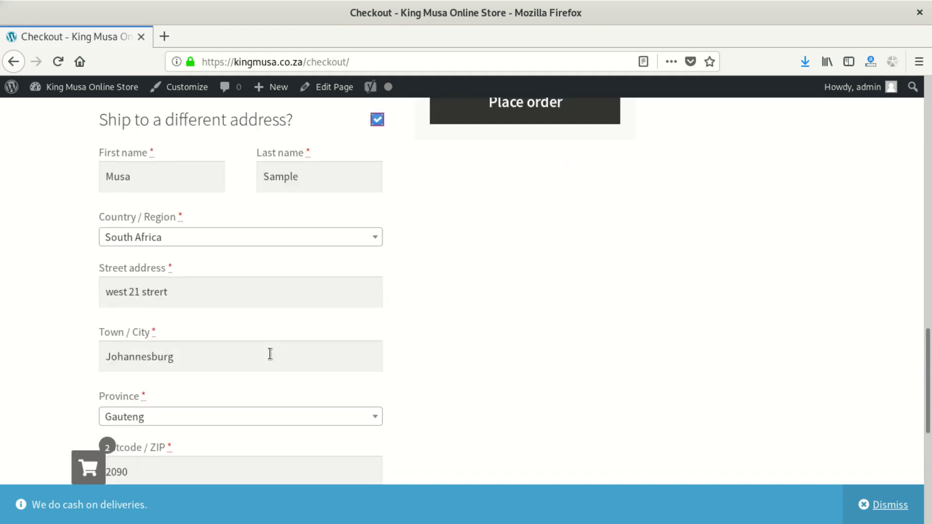
{"action": "scroll", "coordinate": [268, 352], "scroll_direction": "down", "scroll_amount": 5}
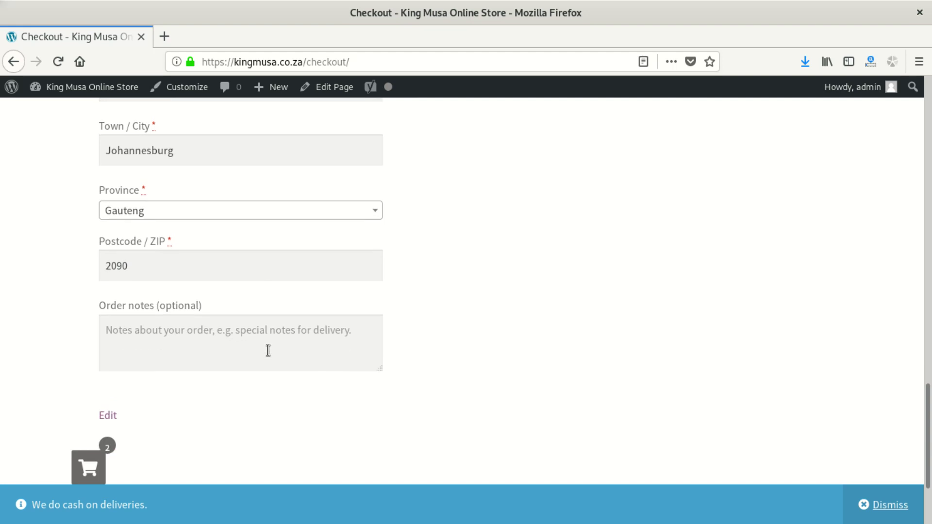
{"action": "scroll", "coordinate": [267, 350], "scroll_direction": "up", "scroll_amount": 7}
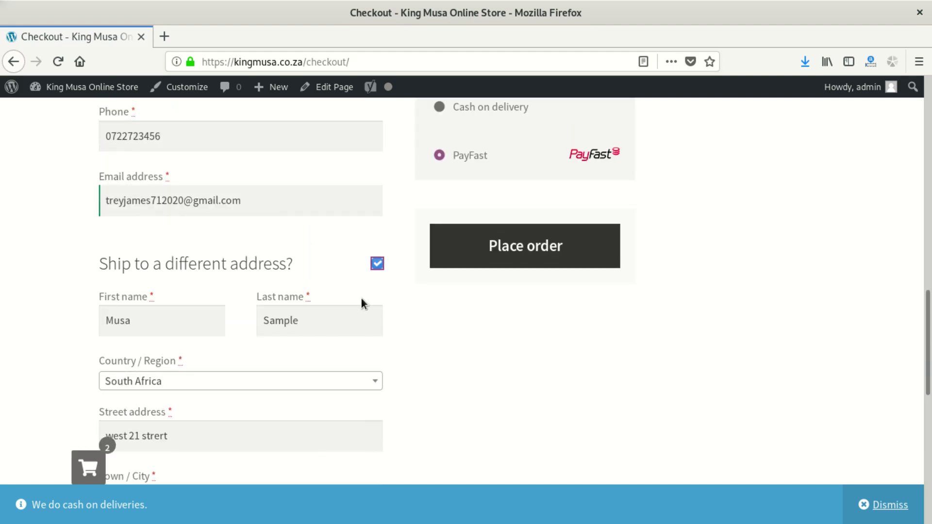
{"action": "left_click", "coordinate": [377, 264]}
- Write the order note 'I will collect my order on Friday the 27th of June'
{"action": "left_click", "coordinate": [218, 327]}
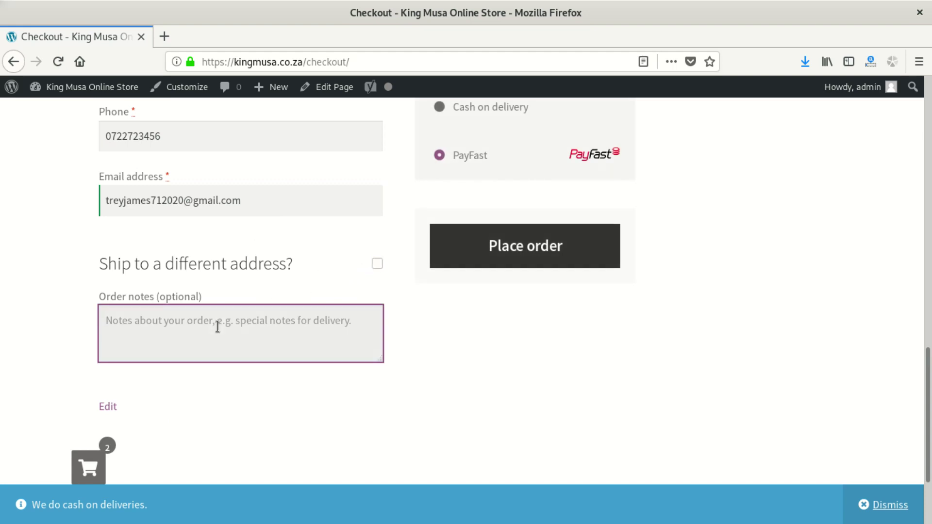
{"action": "type", "text": "I will collect "}
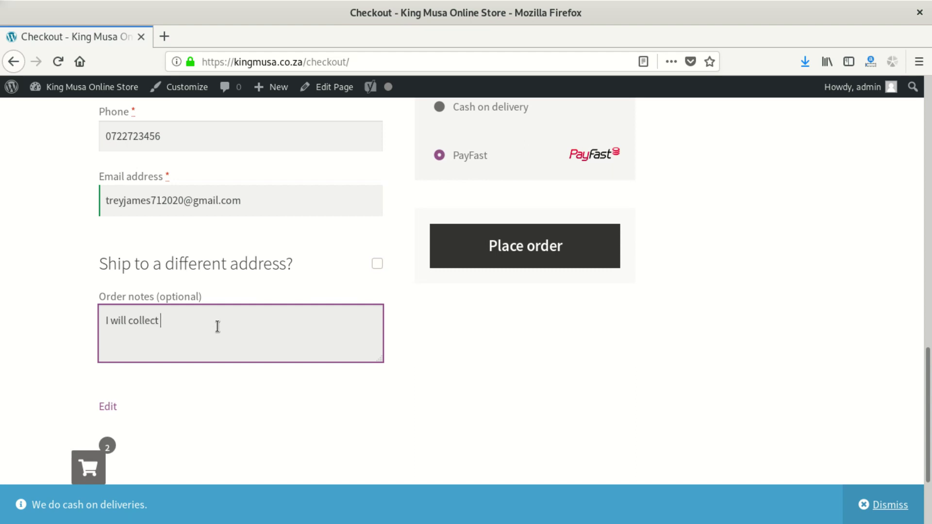
{"action": "type", "text": "my order on friday"}
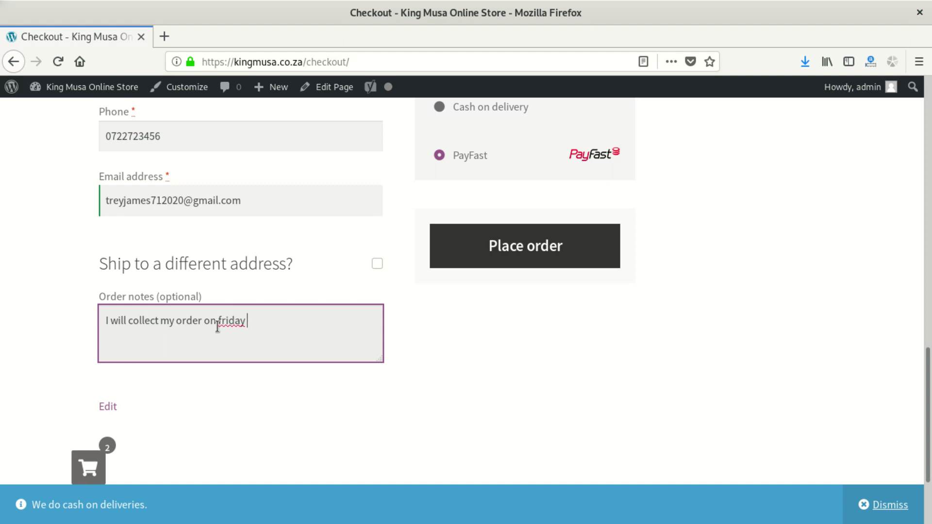
{"action": "key", "text": "BackSpace"}
{"action": "key", "text": "BackSpace"}
{"action": "key", "text": "BackSpace"}
{"action": "key", "text": "BackSpace"}
{"action": "key", "text": "BackSpace"}
{"action": "key", "text": "BackSpace"}
{"action": "key", "text": "BackSpace"}
{"action": "type", "text": "FRiday"}
{"action": "key", "text": "BackSpace"}
{"action": "key", "text": "BackSpace"}
{"action": "key", "text": "BackSpace"}
{"action": "key", "text": "BackSpace"}
{"action": "key", "text": "BackSpace"}
{"action": "key", "text": "BackSpace"}
{"action": "type", "text": "IDAY"}
{"action": "key", "text": "BackSpace"}
{"action": "key", "text": "BackSpace"}
{"action": "key", "text": "BackSpace"}
{"action": "key", "text": "BackSpace"}
{"action": "key", "text": "BackSpace"}
{"action": "type", "text": "riday the 27th "}
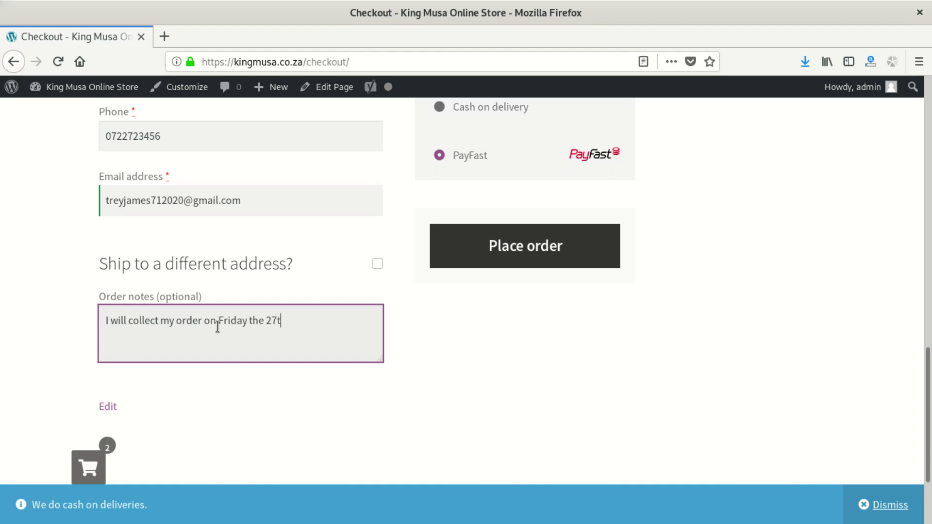
{"action": "type", "text": "of jone"}
{"action": "key", "text": "BackSpace"}
{"action": "key", "text": "BackSpace"}
{"action": "key", "text": "BackSpace"}
{"action": "key", "text": "BackSpace"}
{"action": "key", "text": "BackSpace"}
{"action": "type", "text": "June"}
- Place the order with PayFast as the payment method
{"action": "left_click_drag", "start_coordinate": [227, 321], "coordinate": [326, 321]}
{"action": "scroll", "coordinate": [453, 235], "scroll_direction": "up", "scroll_amount": 3}
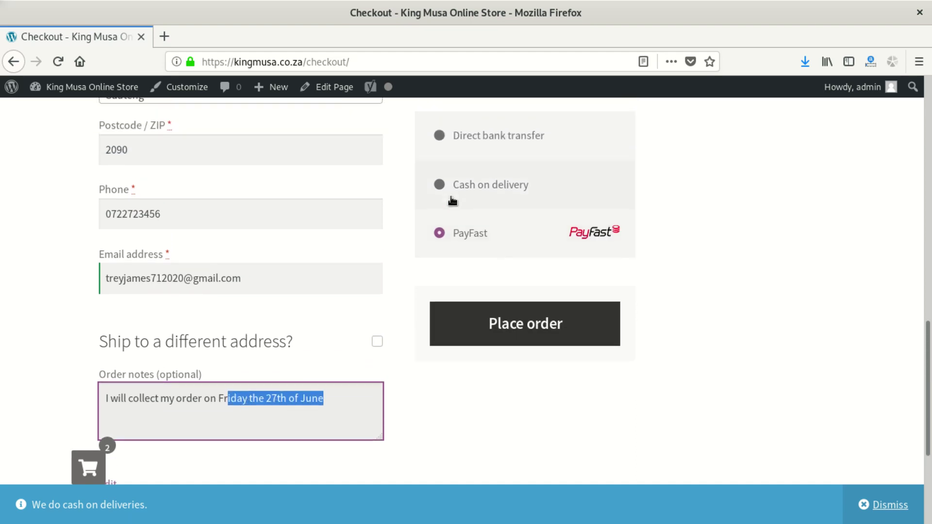
{"action": "left_click", "coordinate": [558, 323]}
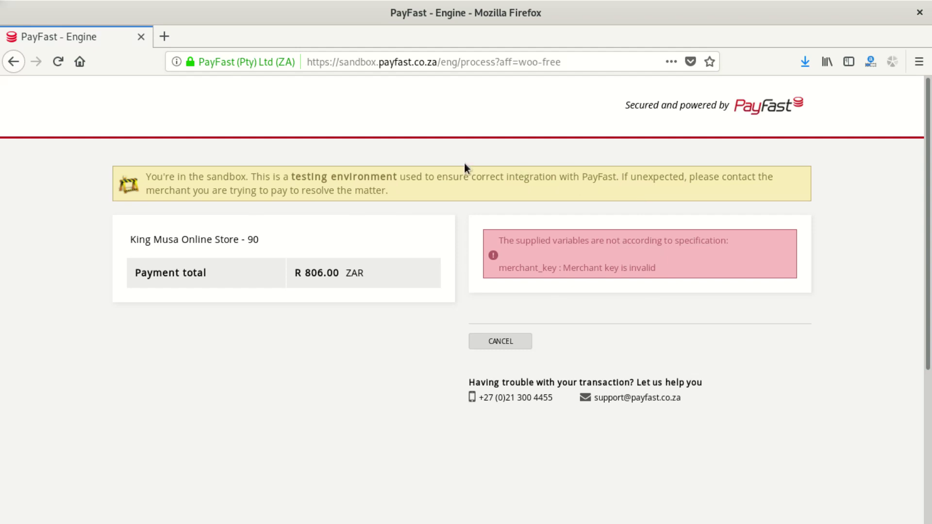
- Select the sandbox warning text on the PayFast page reporting the invalid merchant key
{"action": "left_click_drag", "start_coordinate": [424, 193], "coordinate": [146, 179]}
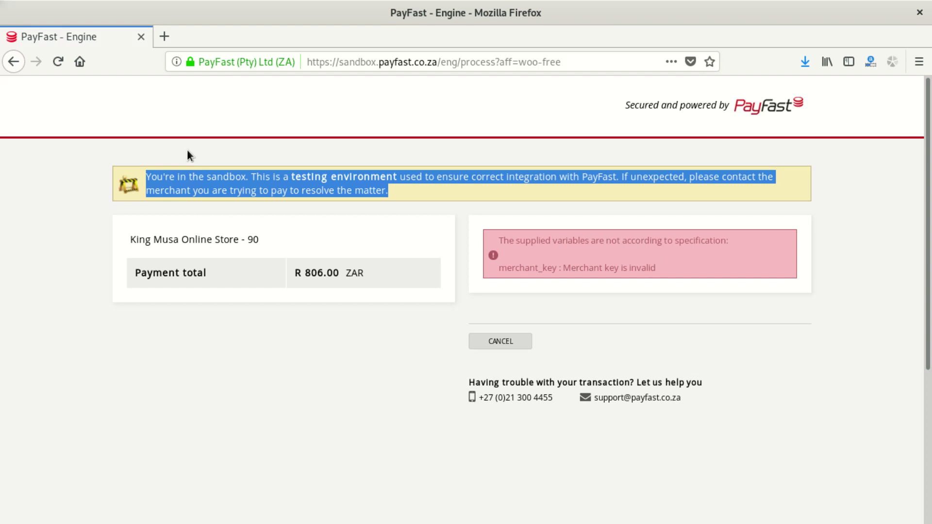
- Highlight the sandbox notice and order number 90, then cancel the PayFast payment
{"action": "triple_click", "coordinate": [231, 176]}
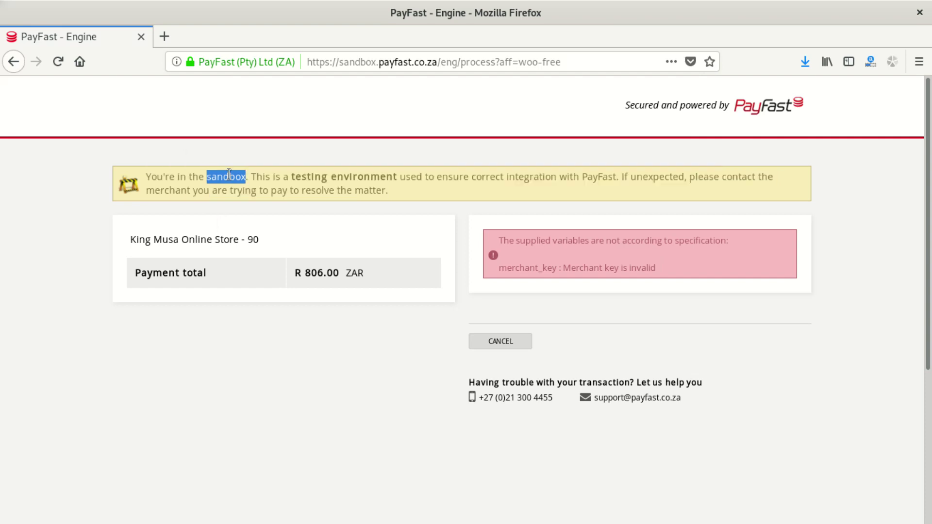
{"action": "left_click", "coordinate": [662, 258]}
{"action": "double_click", "coordinate": [252, 240]}
{"action": "left_click", "coordinate": [508, 342]}
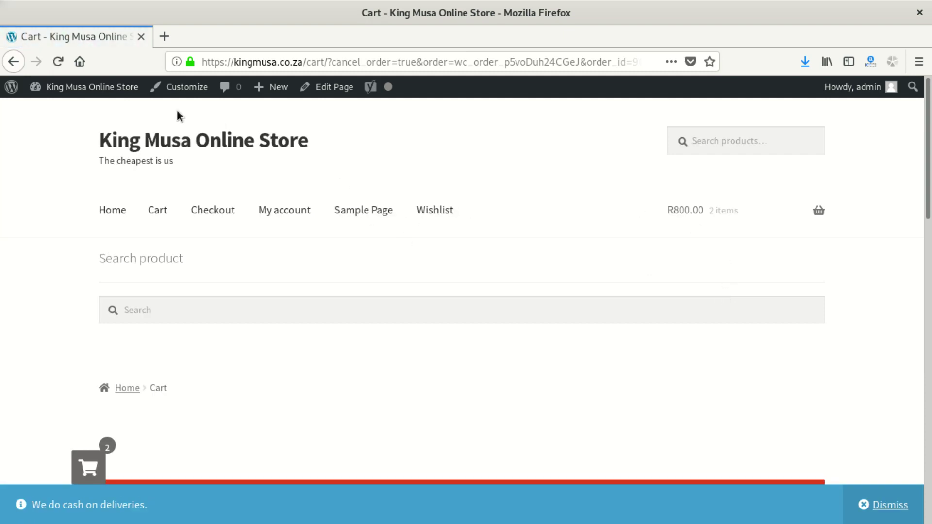
- Go to the WordPress admin Dashboard from the admin bar, then WooCommerce > Settings
{"action": "mouse_move", "coordinate": [91, 89]}
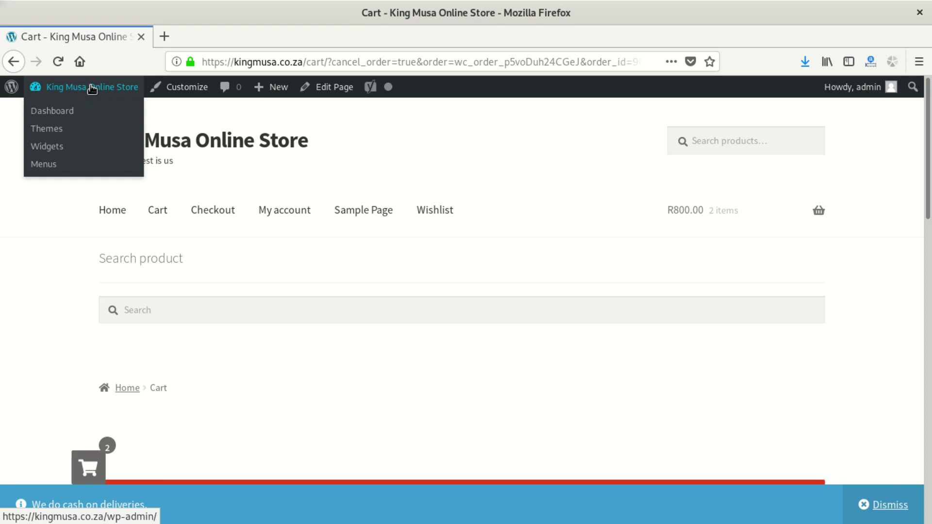
{"action": "left_click", "coordinate": [73, 111]}
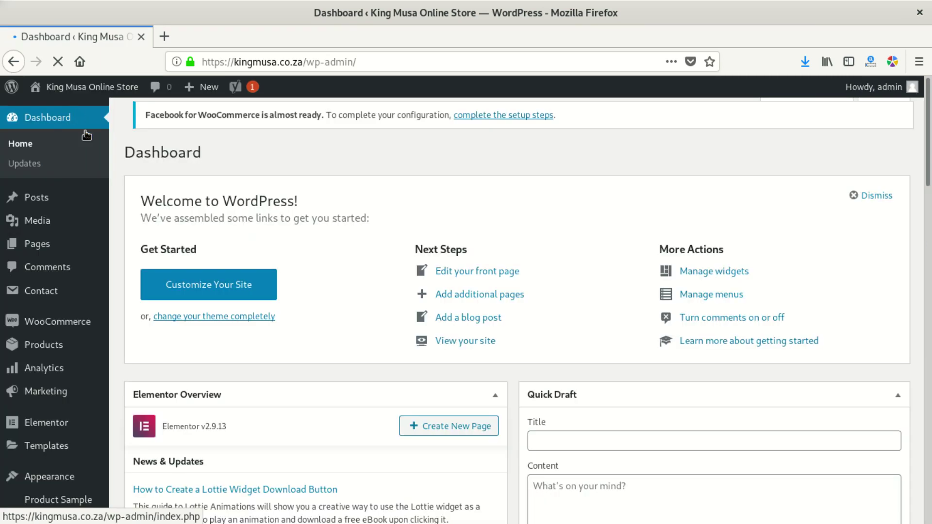
{"action": "mouse_move", "coordinate": [62, 323]}
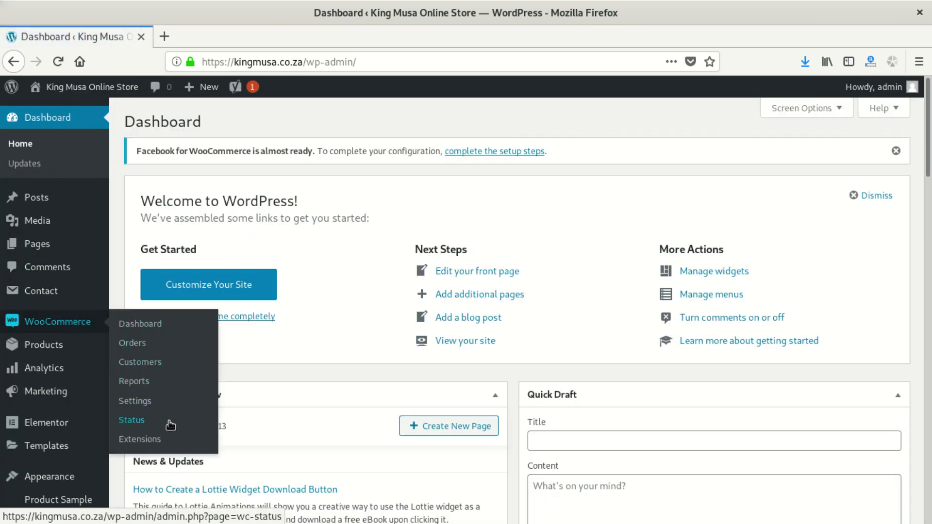
{"action": "left_click", "coordinate": [144, 403]}
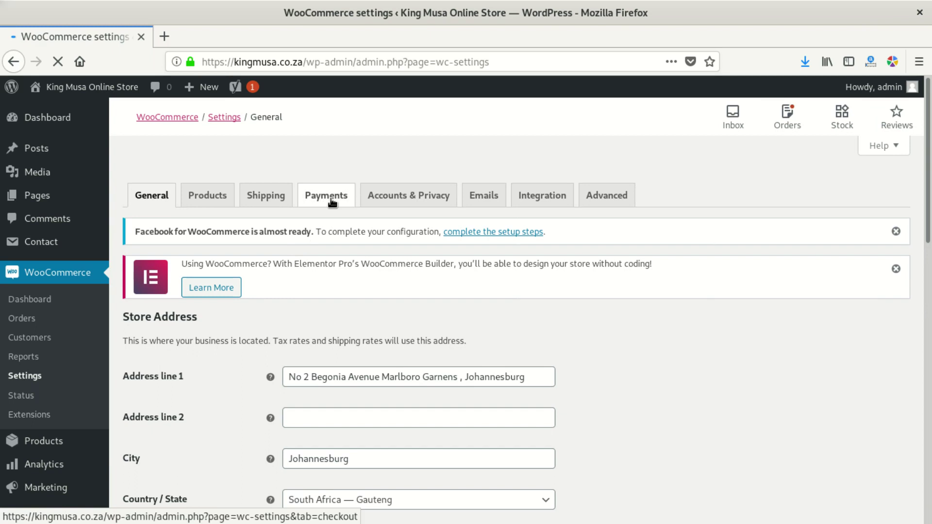
- On the Payments tab, manage PayFast and uncheck the PayFast Sandbox option
{"action": "left_click", "coordinate": [332, 202]}
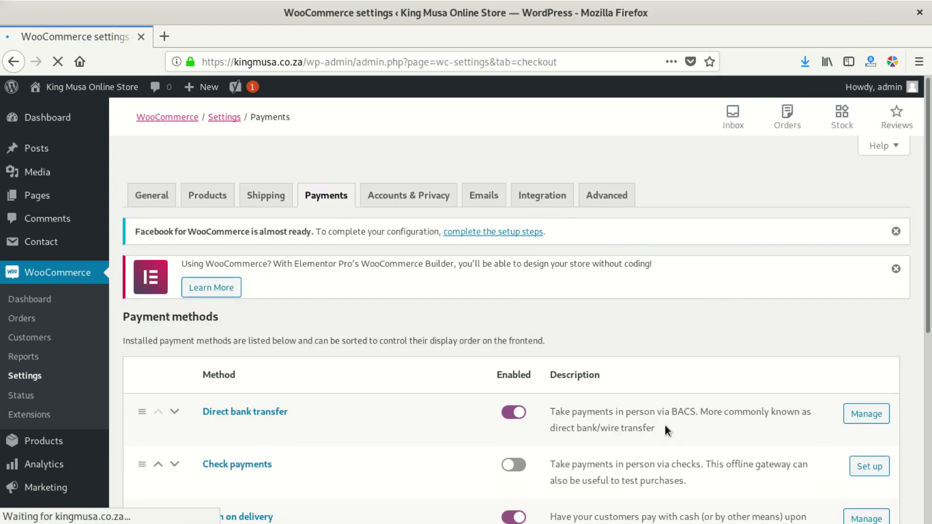
{"action": "scroll", "coordinate": [495, 442], "scroll_direction": "down", "scroll_amount": 4}
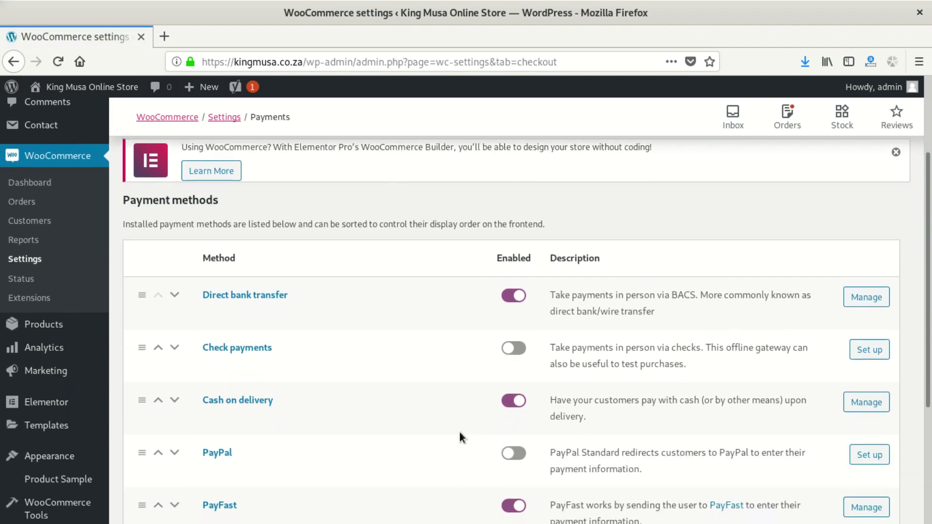
{"action": "scroll", "coordinate": [459, 433], "scroll_direction": "down", "scroll_amount": 4}
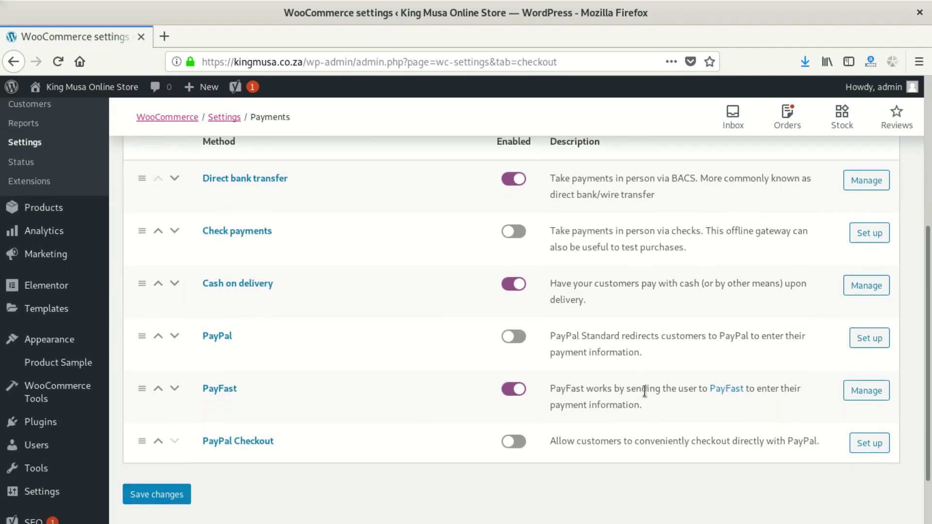
{"action": "left_click", "coordinate": [864, 394]}
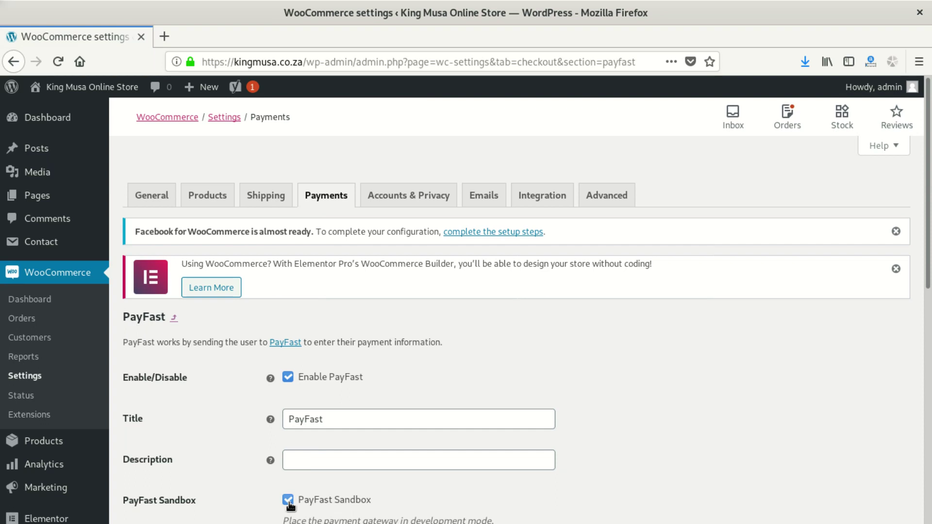
{"action": "left_click", "coordinate": [291, 506]}
{"action": "left_click", "coordinate": [448, 13]}
- Show the GIMP error title card, then return to Firefox and open the Panda Double Ply Blanket
{"action": "left_click_drag", "start_coordinate": [388, 6], "coordinate": [899, 36]}
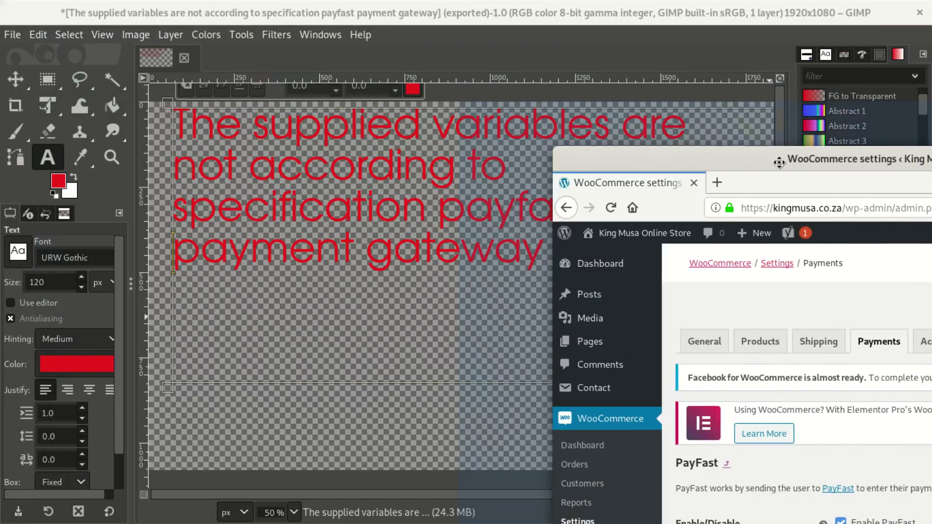
{"action": "key", "text": "alt+Tab"}
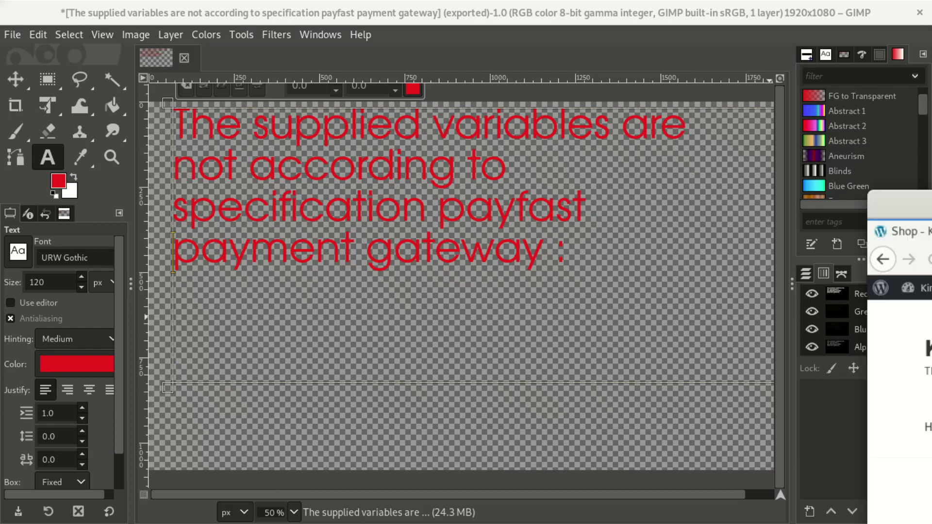
{"action": "left_click_drag", "start_coordinate": [930, 196], "coordinate": [537, 1]}
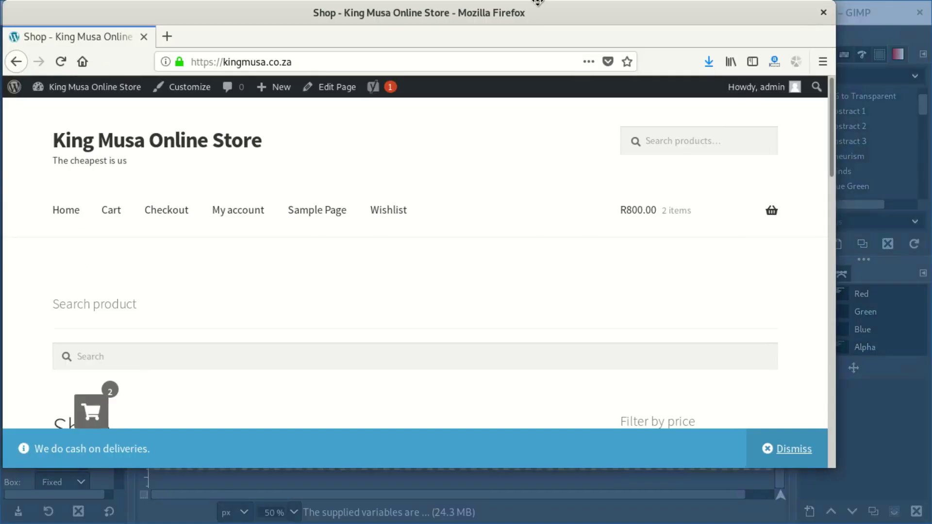
{"action": "scroll", "coordinate": [466, 173], "scroll_direction": "down", "scroll_amount": 5}
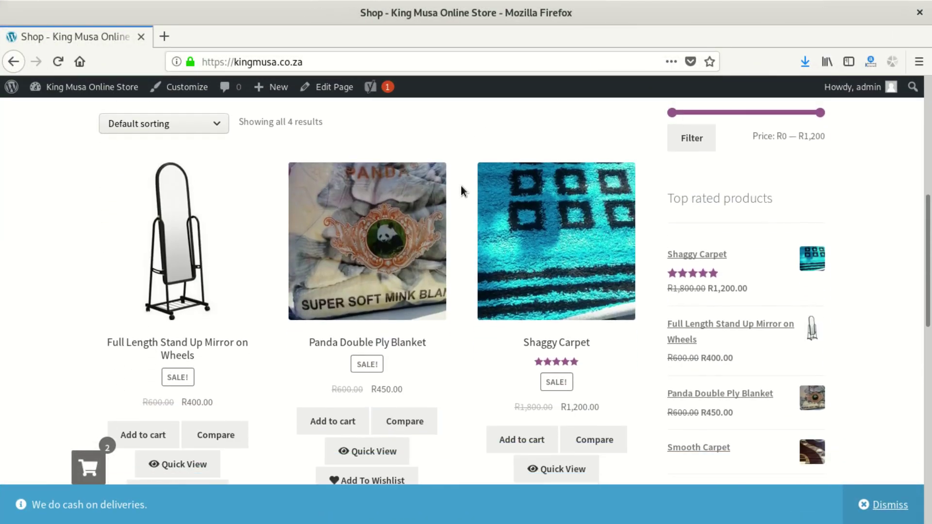
{"action": "scroll", "coordinate": [461, 185], "scroll_direction": "up", "scroll_amount": 3}
{"action": "scroll", "coordinate": [412, 315], "scroll_direction": "down", "scroll_amount": 3}
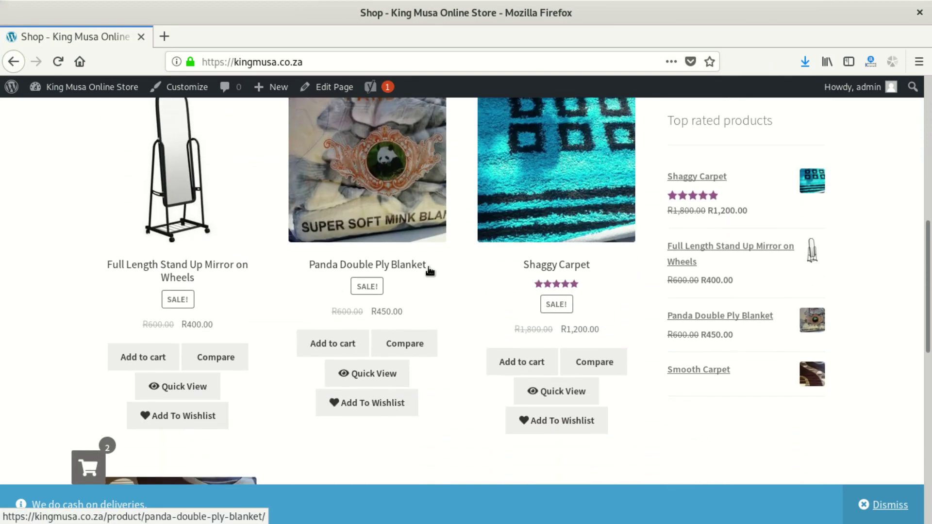
{"action": "left_click", "coordinate": [400, 147]}
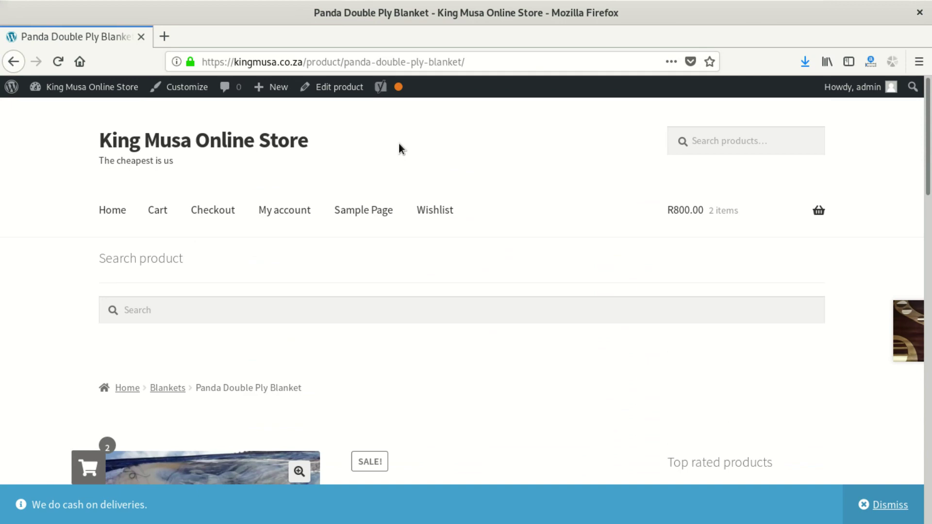
- Open the full cart to check the two mirrors, R6.00 flat-rate shipping and R806.00 total
{"action": "scroll", "coordinate": [371, 250], "scroll_direction": "down", "scroll_amount": 5}
{"action": "scroll", "coordinate": [367, 248], "scroll_direction": "down", "scroll_amount": 1}
{"action": "scroll", "coordinate": [794, 269], "scroll_direction": "up", "scroll_amount": 8}
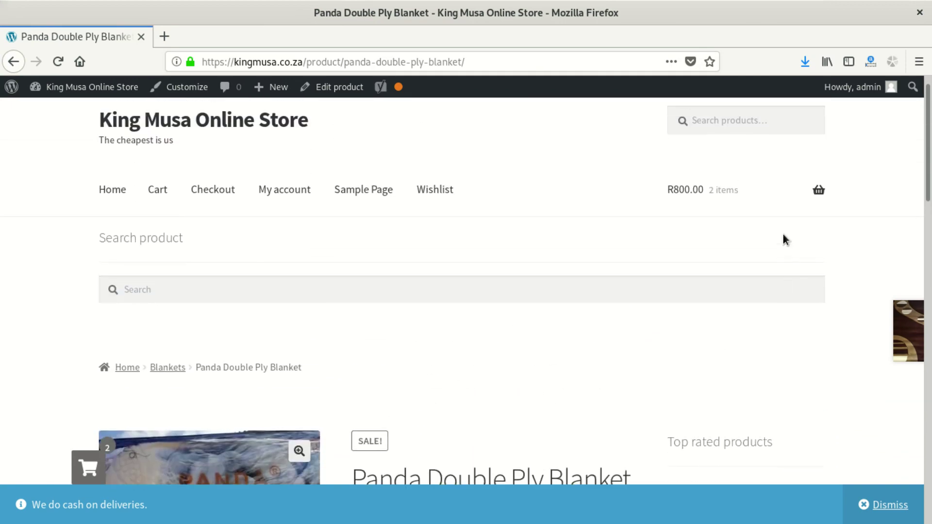
{"action": "mouse_move", "coordinate": [798, 219]}
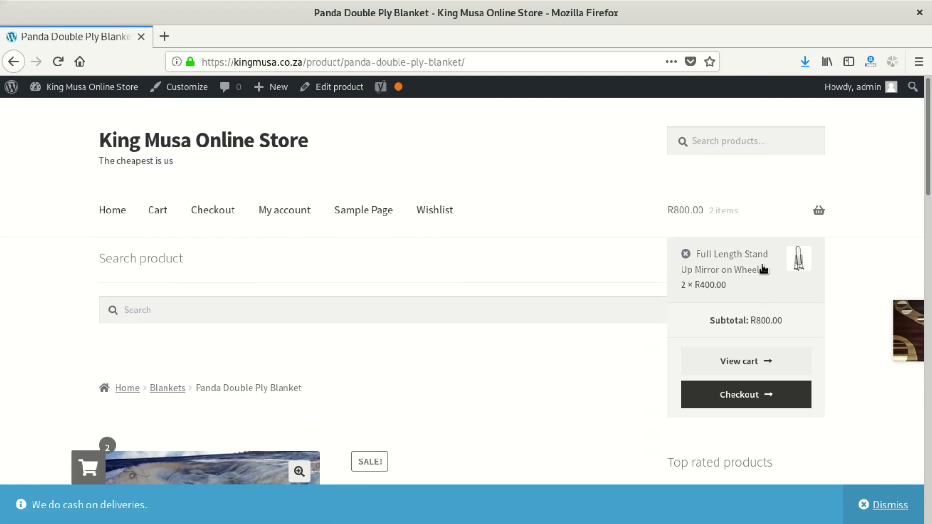
{"action": "left_click", "coordinate": [750, 364]}
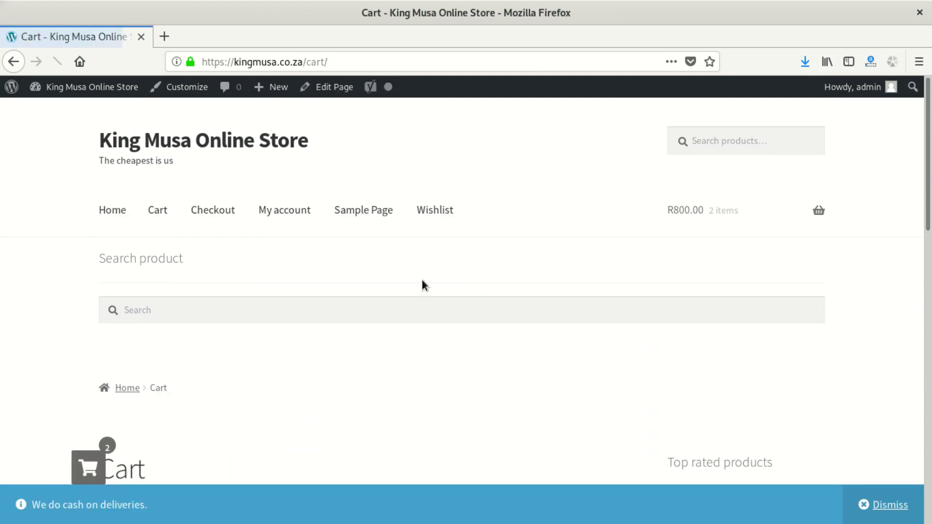
{"action": "scroll", "coordinate": [340, 281], "scroll_direction": "down", "scroll_amount": 3}
{"action": "scroll", "coordinate": [294, 286], "scroll_direction": "down", "scroll_amount": 5}
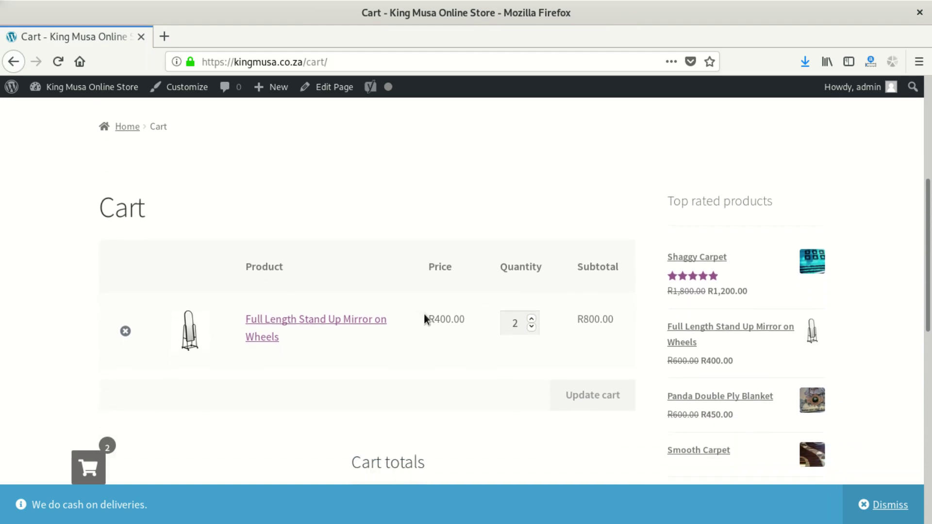
{"action": "scroll", "coordinate": [693, 308], "scroll_direction": "down", "scroll_amount": 1}
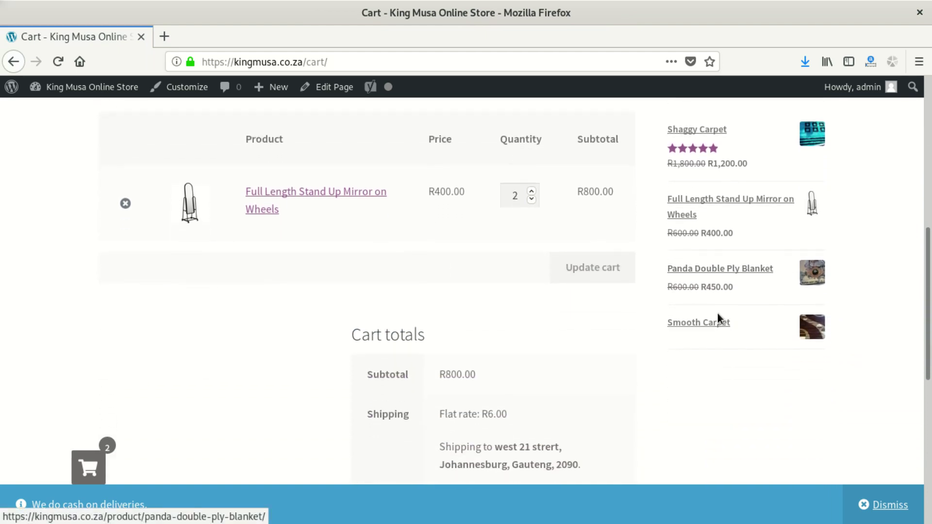
{"action": "scroll", "coordinate": [515, 247], "scroll_direction": "down", "scroll_amount": 5}
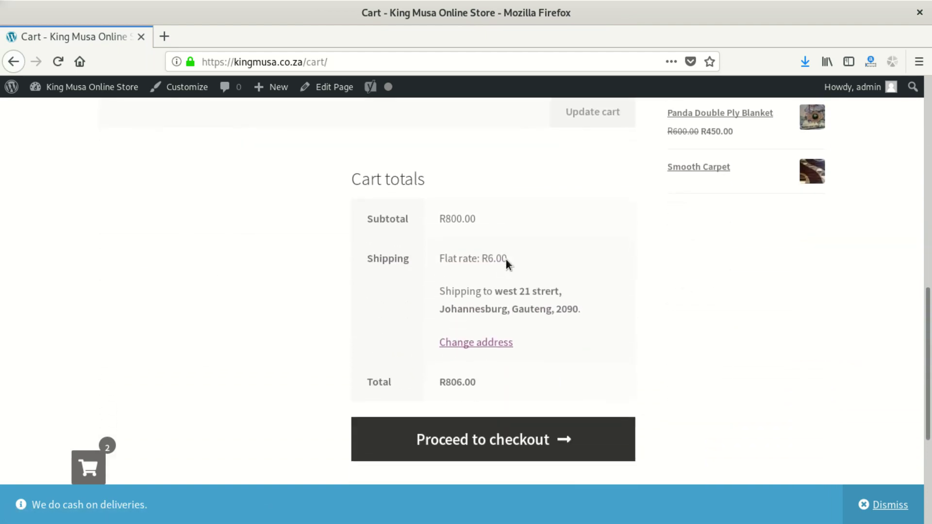
{"action": "scroll", "coordinate": [506, 261], "scroll_direction": "down", "scroll_amount": 4}
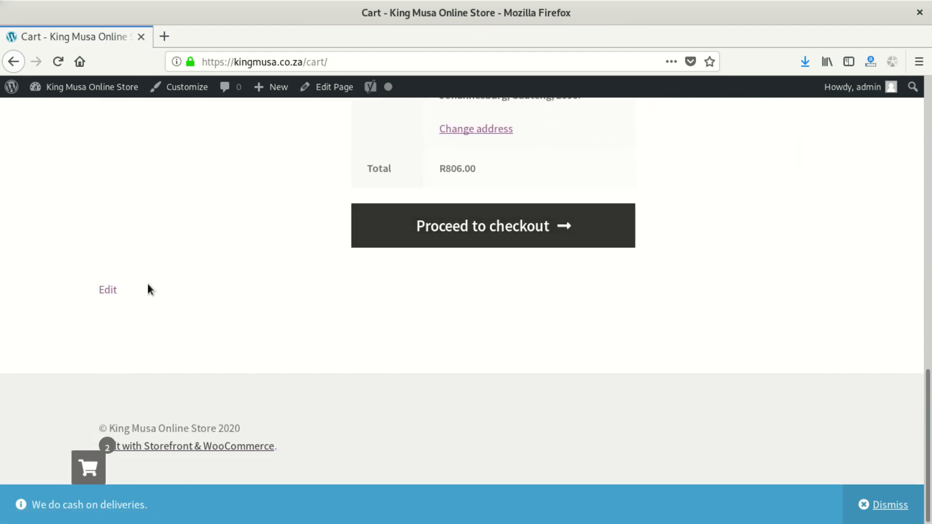
- Open the Cart page in the block editor, which holds only the [woocommerce_cart] shortcode
{"action": "left_click", "coordinate": [112, 289]}
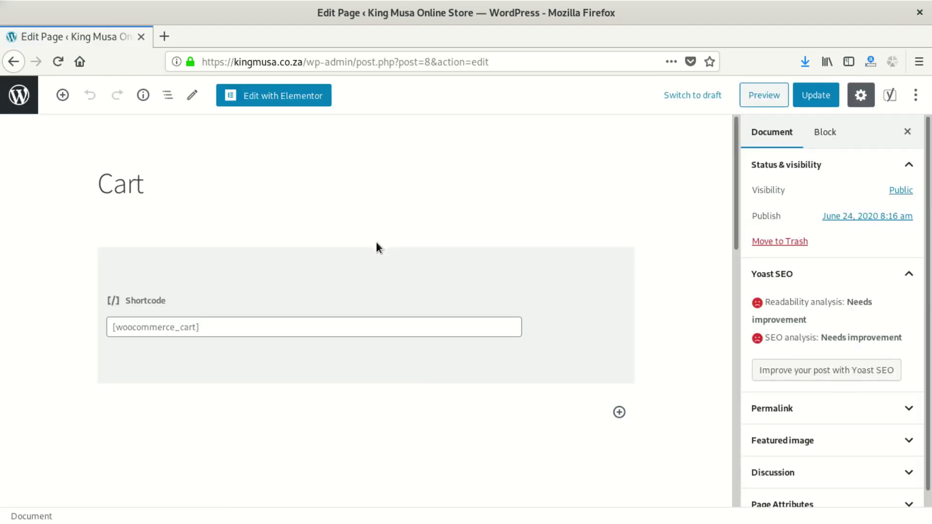
{"action": "scroll", "coordinate": [389, 229], "scroll_direction": "down", "scroll_amount": 7}
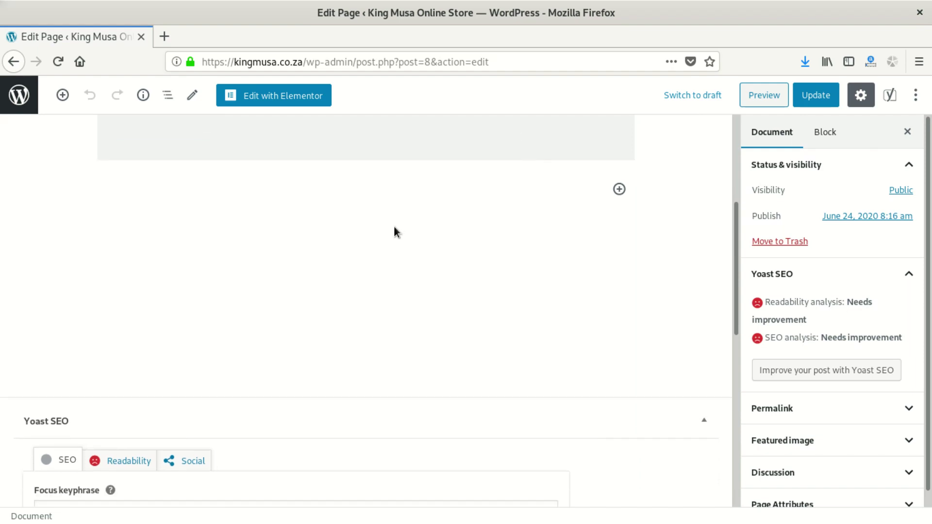
{"action": "scroll", "coordinate": [394, 226], "scroll_direction": "down", "scroll_amount": 3}
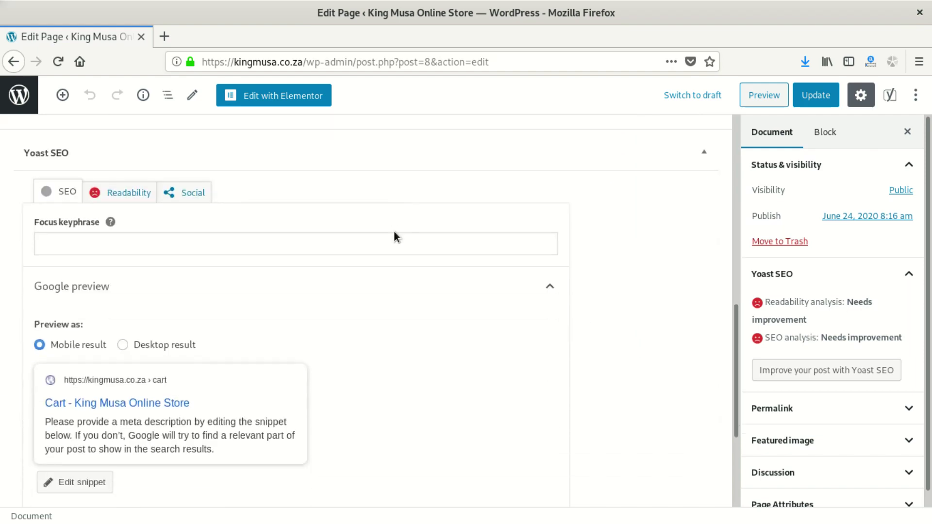
- Strip the wp-admin path from the address to load the kingmusa.co.za front page
{"action": "left_click_drag", "start_coordinate": [314, 61], "coordinate": [623, 68]}
{"action": "key", "text": "BackSpace"}
{"action": "key", "text": "BackSpace"}
{"action": "key", "text": "BackSpace"}
{"action": "key", "text": "Return"}
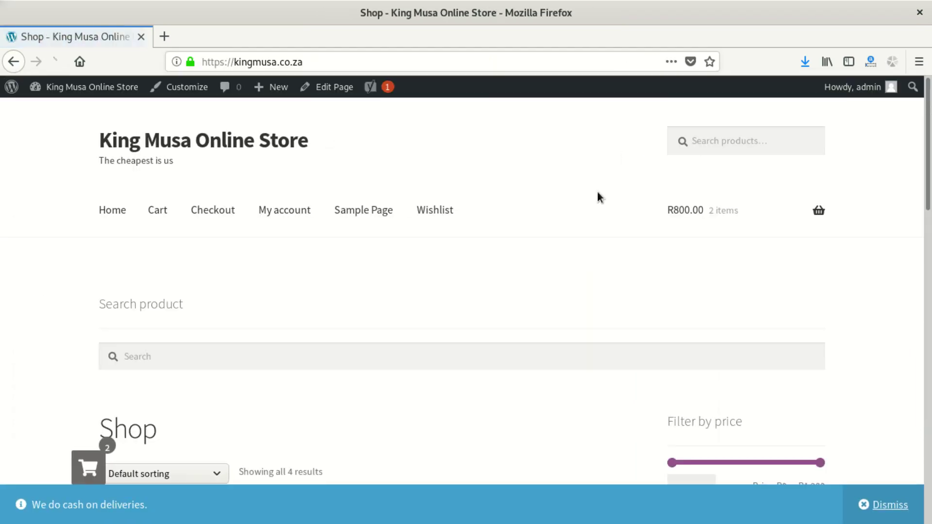
- Lower the shop's price filter maximum to R980 and open the Shaggy Carpet product
{"action": "scroll", "coordinate": [362, 272], "scroll_direction": "down", "scroll_amount": 5}
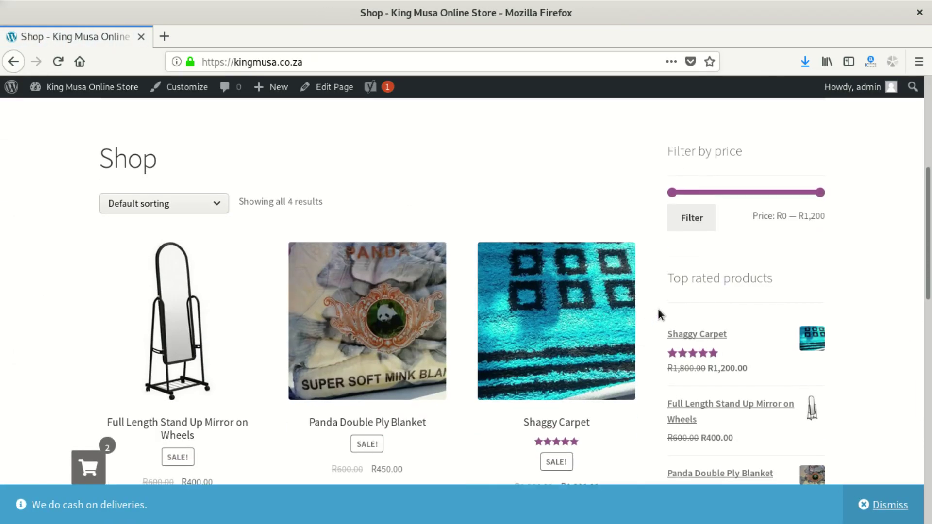
{"action": "scroll", "coordinate": [657, 311], "scroll_direction": "up", "scroll_amount": 4}
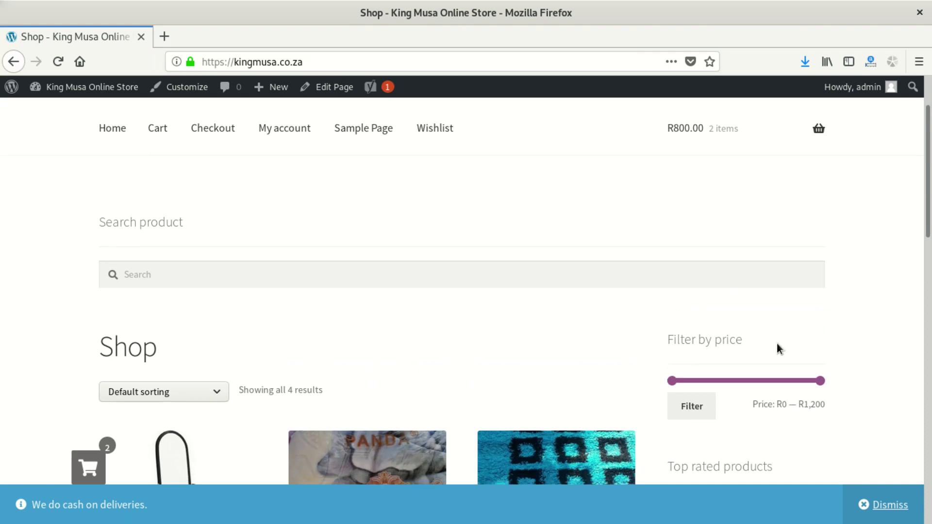
{"action": "scroll", "coordinate": [779, 335], "scroll_direction": "down", "scroll_amount": 3}
{"action": "left_click_drag", "start_coordinate": [818, 267], "coordinate": [793, 268]}
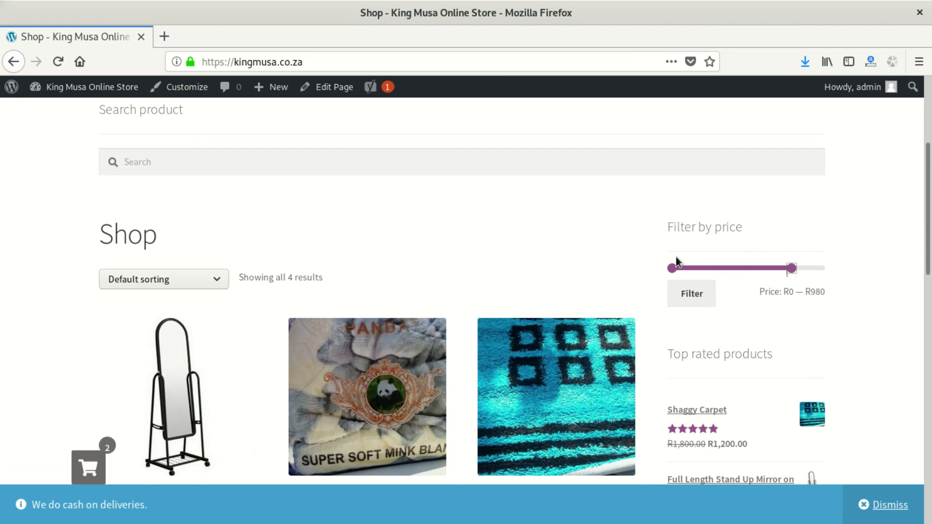
{"action": "scroll", "coordinate": [549, 217], "scroll_direction": "down", "scroll_amount": 5}
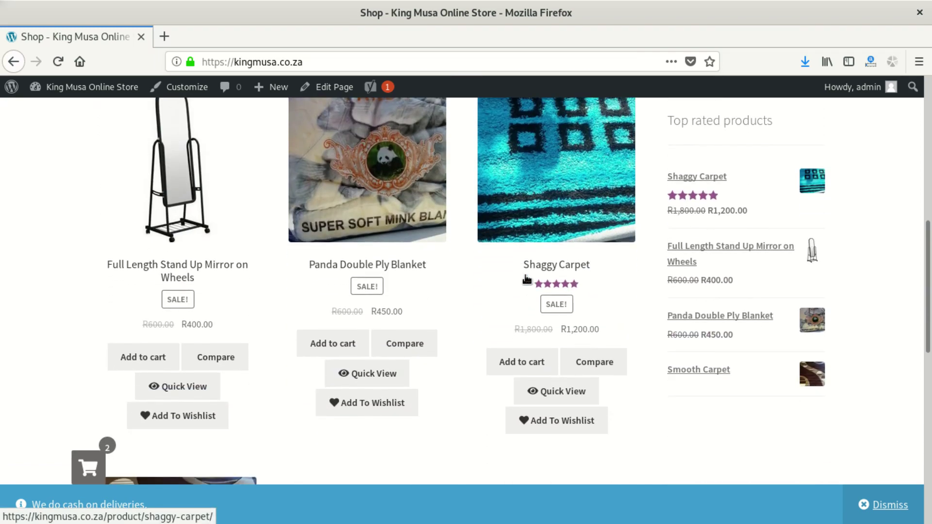
{"action": "scroll", "coordinate": [511, 290], "scroll_direction": "up", "scroll_amount": 5}
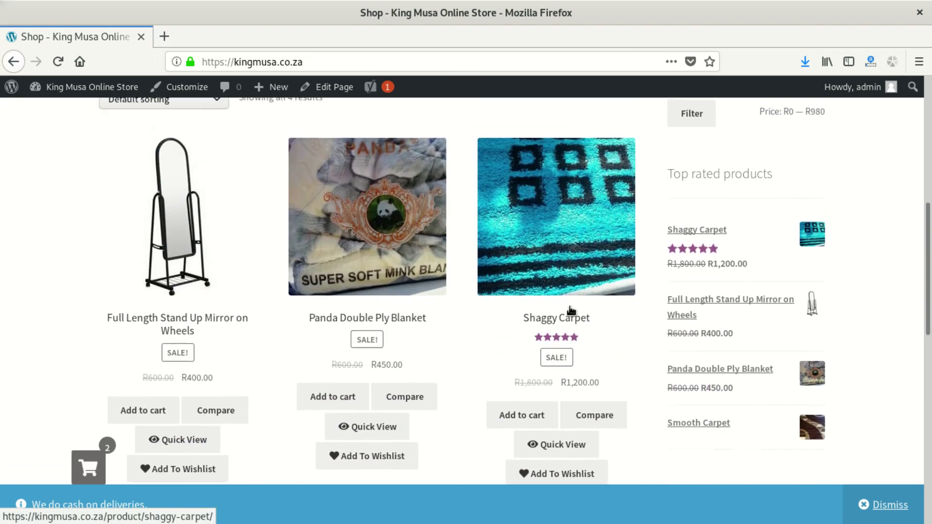
{"action": "left_click", "coordinate": [554, 370]}
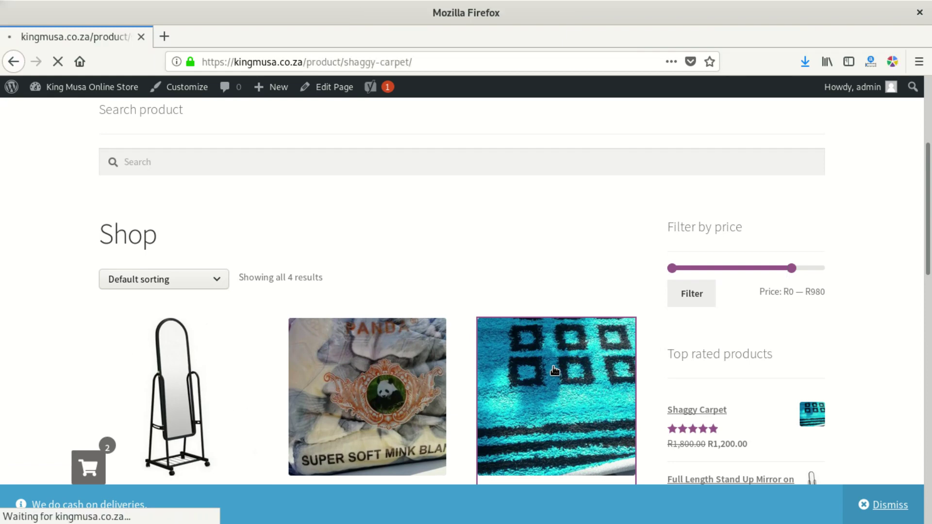
- Add one Shaggy Carpet to the cart, making 3 items totalling R2,000.00
{"action": "mouse_move", "coordinate": [709, 210]}
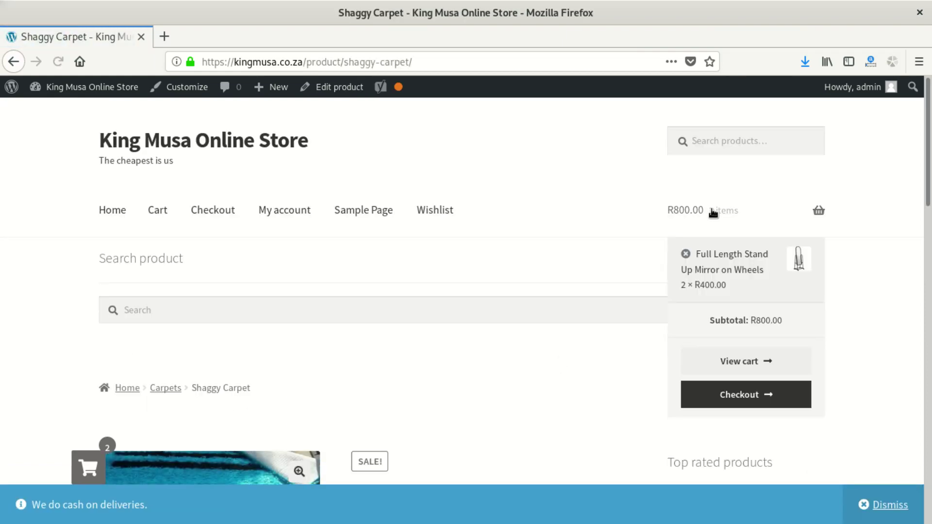
{"action": "scroll", "coordinate": [779, 304], "scroll_direction": "down", "scroll_amount": 3}
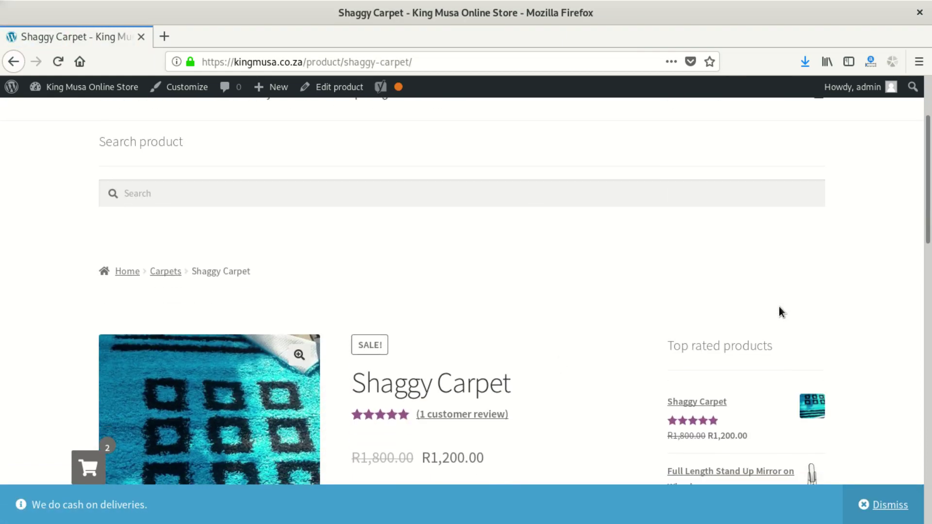
{"action": "scroll", "coordinate": [703, 298], "scroll_direction": "up", "scroll_amount": 3}
{"action": "scroll", "coordinate": [435, 394], "scroll_direction": "down", "scroll_amount": 15}
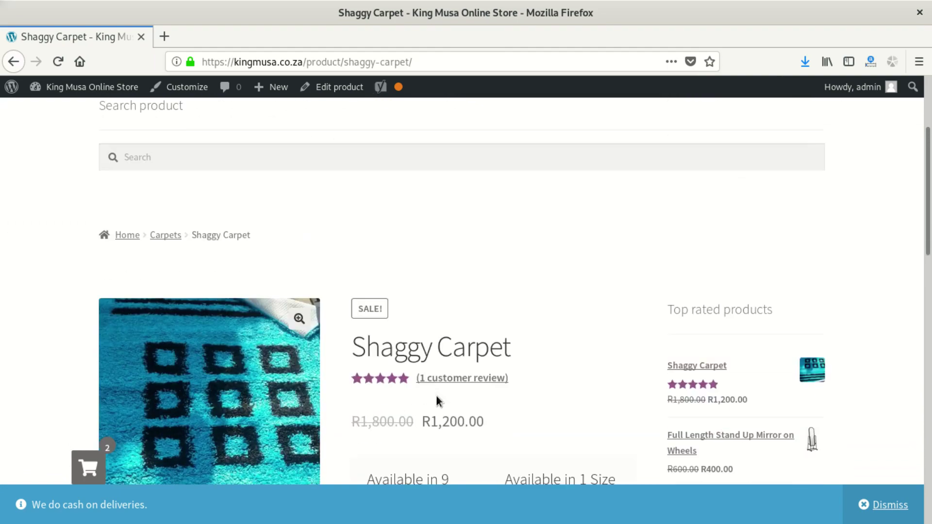
{"action": "scroll", "coordinate": [409, 339], "scroll_direction": "down", "scroll_amount": 3}
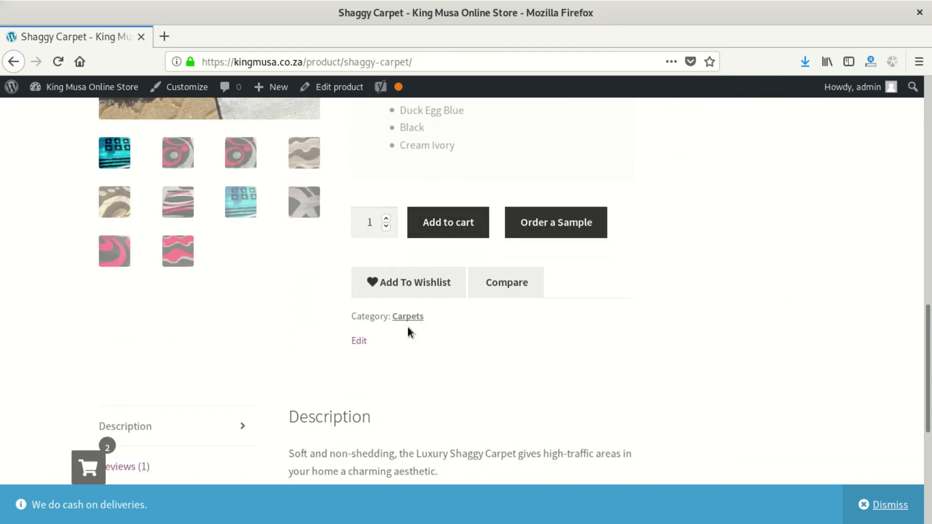
{"action": "left_click", "coordinate": [462, 223]}
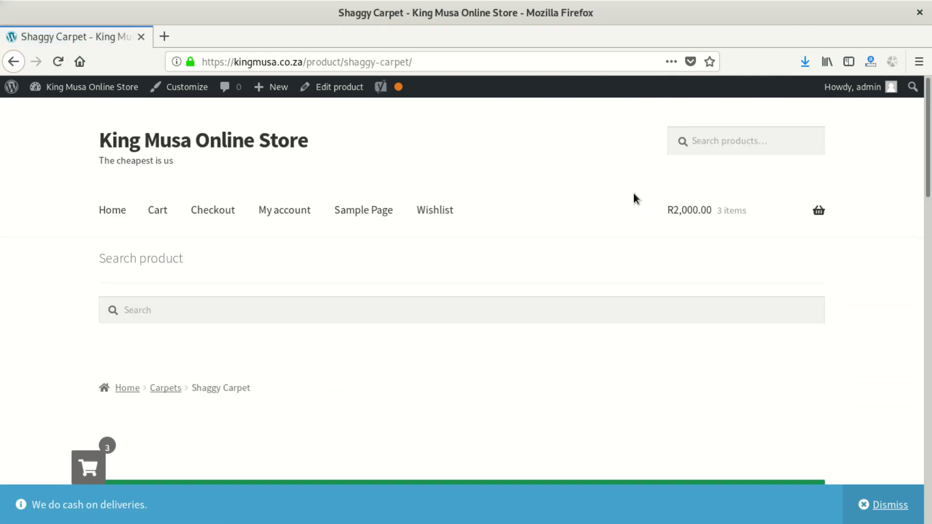
- Go to the shopping cart page from the header cart link
{"action": "mouse_move", "coordinate": [739, 204]}
{"action": "scroll", "coordinate": [777, 243], "scroll_direction": "down", "scroll_amount": 3}
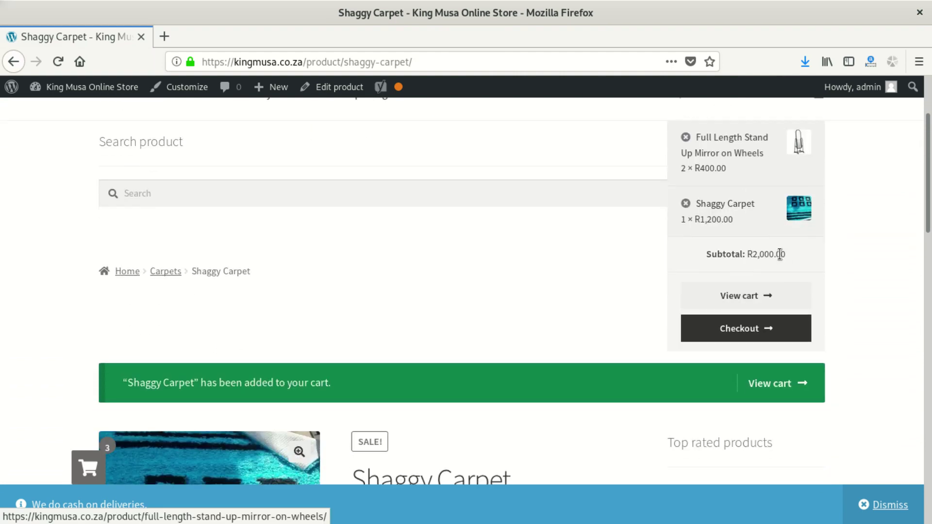
{"action": "scroll", "coordinate": [757, 298], "scroll_direction": "up", "scroll_amount": 3}
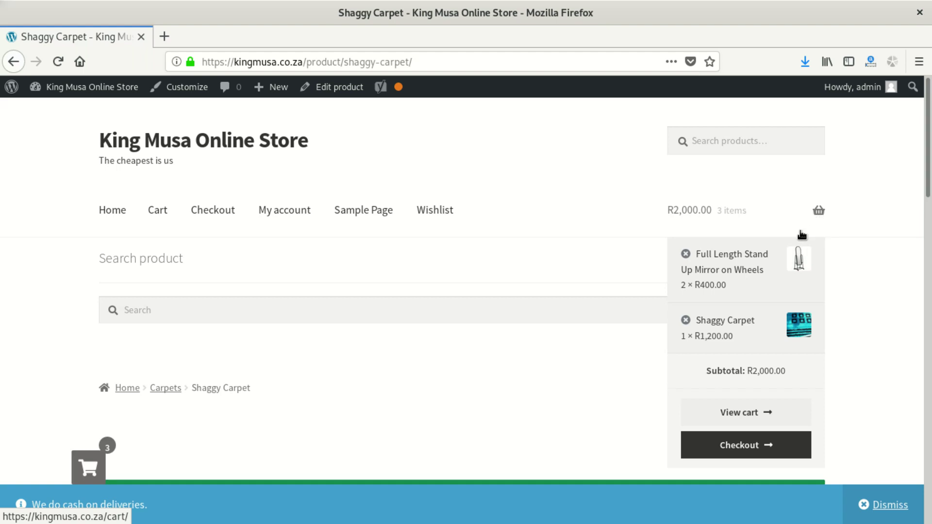
{"action": "left_click", "coordinate": [817, 210]}
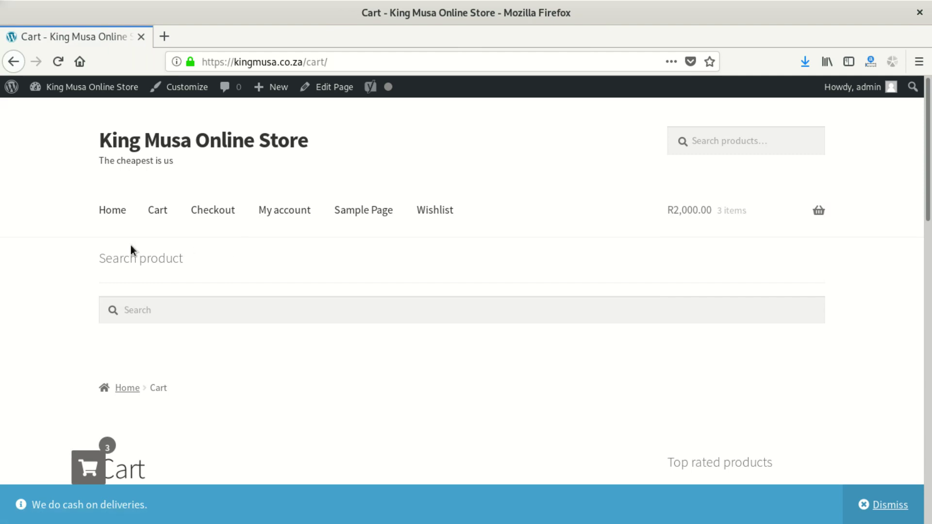
- Remove the mirror and Shaggy Carpet rows so the cart is empty
{"action": "scroll", "coordinate": [127, 262], "scroll_direction": "down", "scroll_amount": 5}
{"action": "scroll", "coordinate": [182, 276], "scroll_direction": "down", "scroll_amount": 2}
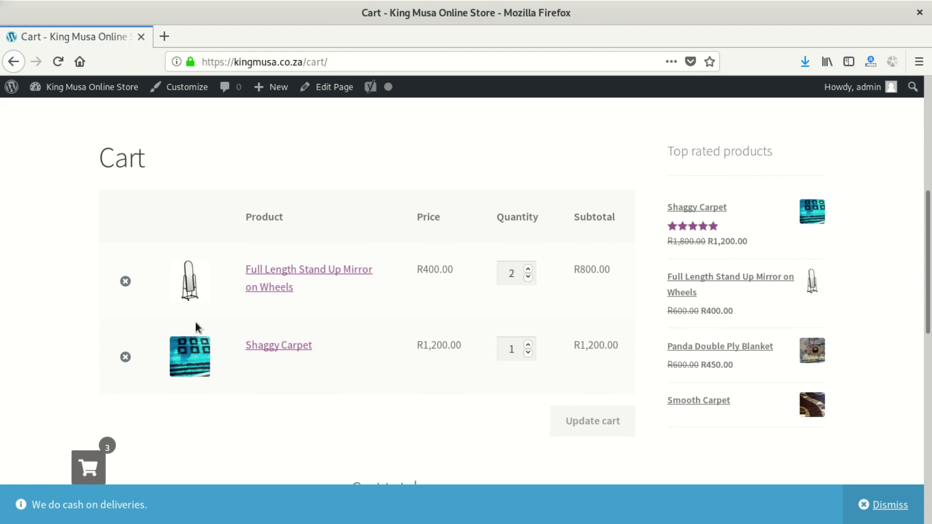
{"action": "left_click", "coordinate": [125, 283]}
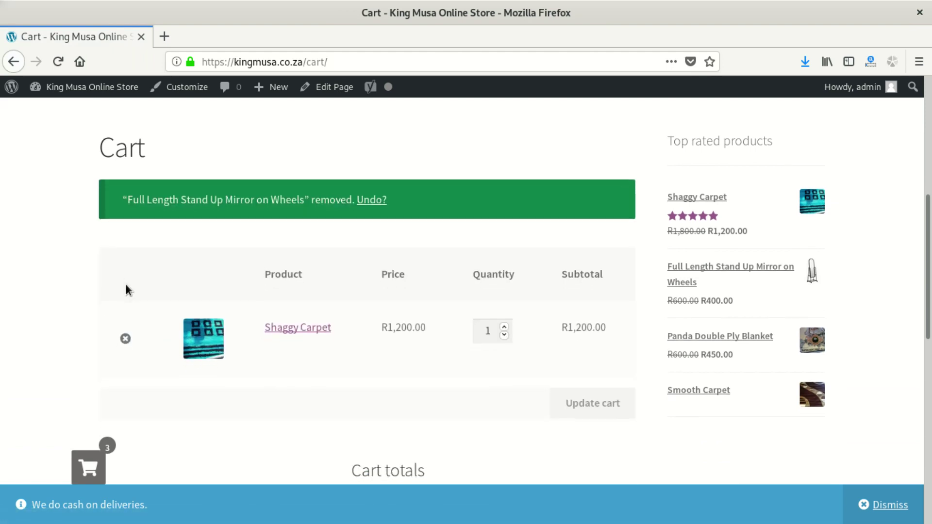
{"action": "left_click", "coordinate": [125, 304]}
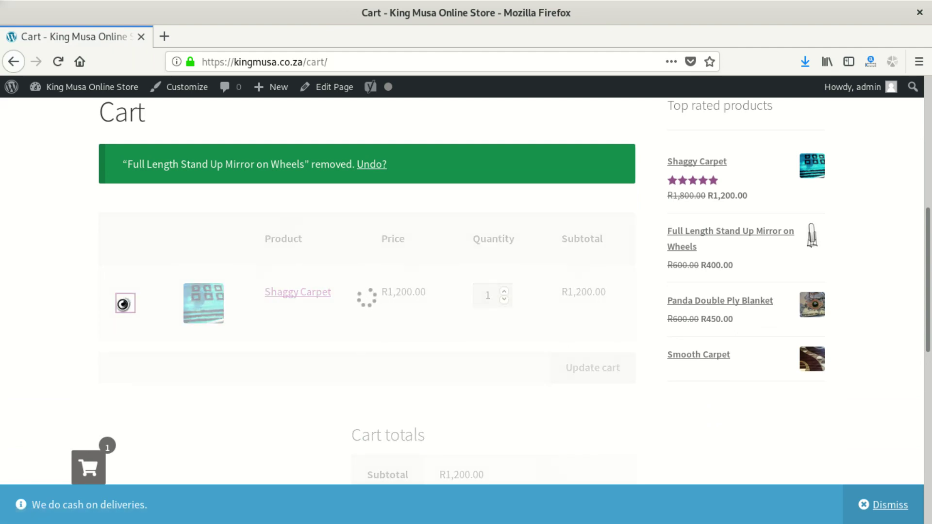
{"action": "scroll", "coordinate": [454, 308], "scroll_direction": "down", "scroll_amount": 1}
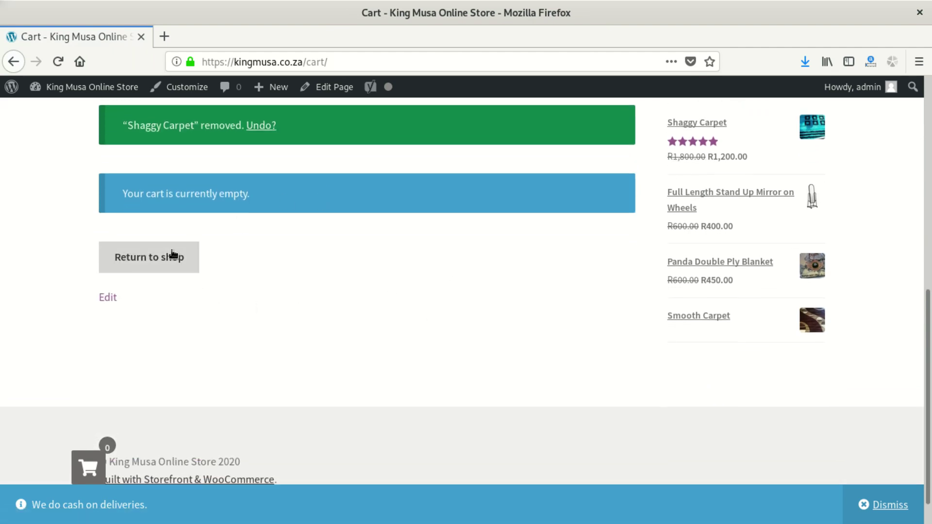
- Return to the shop listing and open the Smooth Carpet product page
{"action": "left_click", "coordinate": [168, 259]}
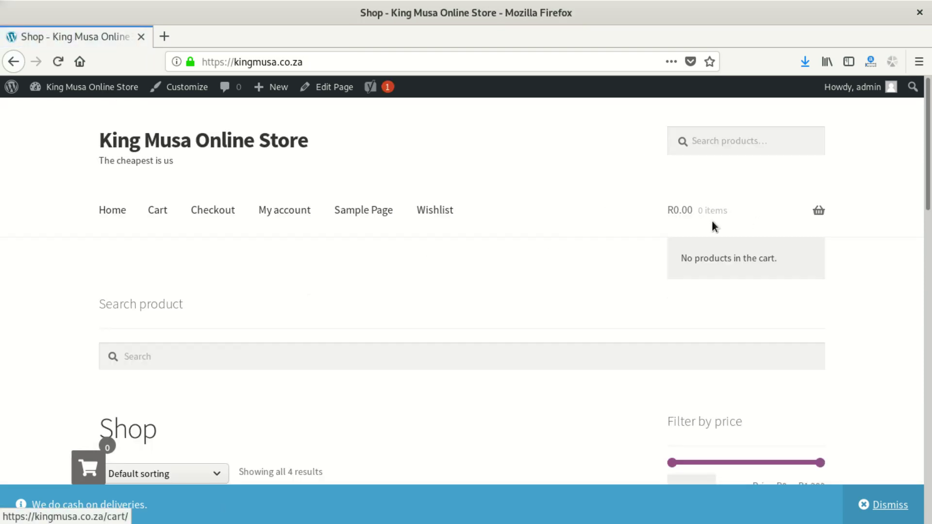
{"action": "scroll", "coordinate": [397, 272], "scroll_direction": "down", "scroll_amount": 10}
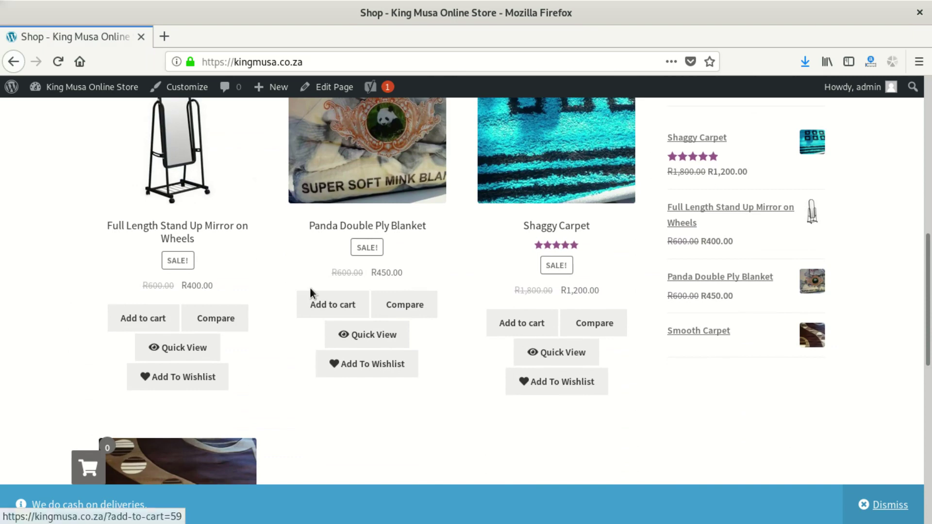
{"action": "scroll", "coordinate": [310, 287], "scroll_direction": "up", "scroll_amount": 3}
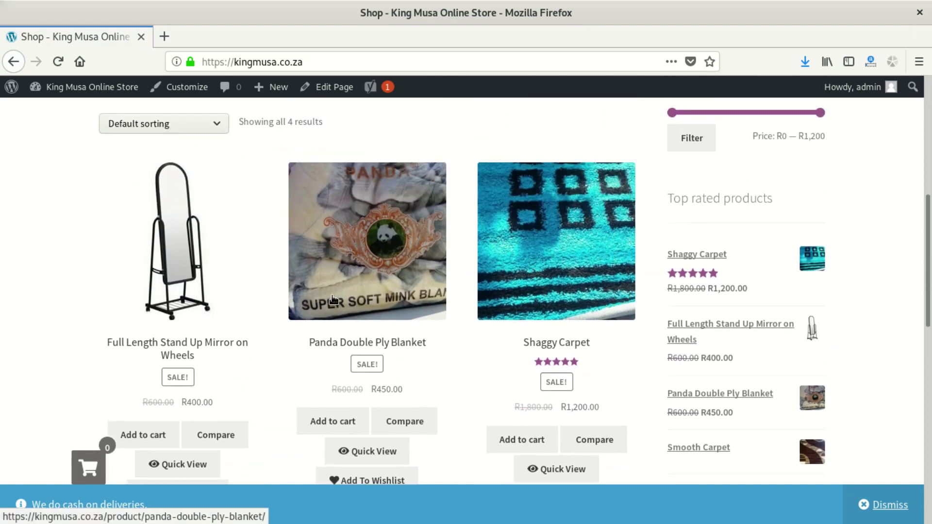
{"action": "scroll", "coordinate": [272, 286], "scroll_direction": "down", "scroll_amount": 5}
{"action": "scroll", "coordinate": [223, 282], "scroll_direction": "down", "scroll_amount": 1}
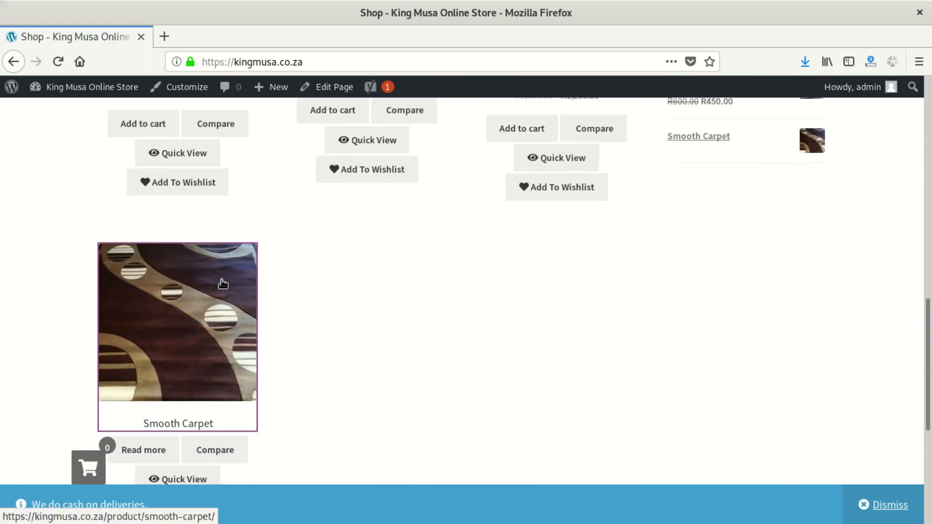
{"action": "left_click", "coordinate": [223, 284]}
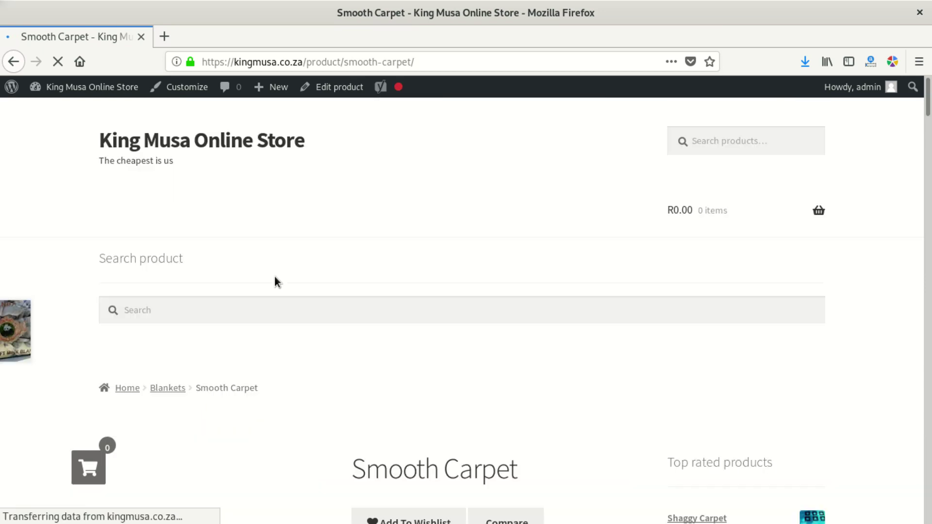
- Add a Panda Double Ply Blanket from Related products, giving a R450.00 cart subtotal
{"action": "scroll", "coordinate": [292, 277], "scroll_direction": "down", "scroll_amount": 12}
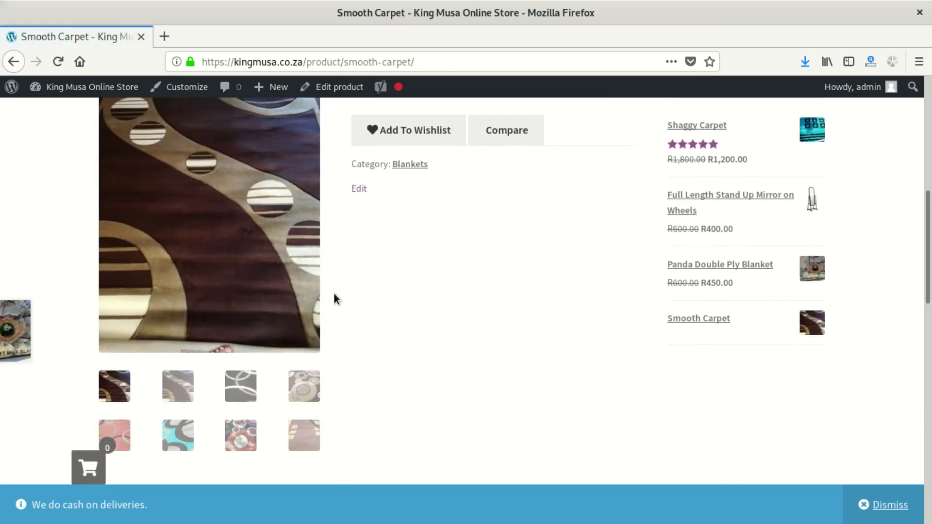
{"action": "scroll", "coordinate": [341, 299], "scroll_direction": "down", "scroll_amount": 6}
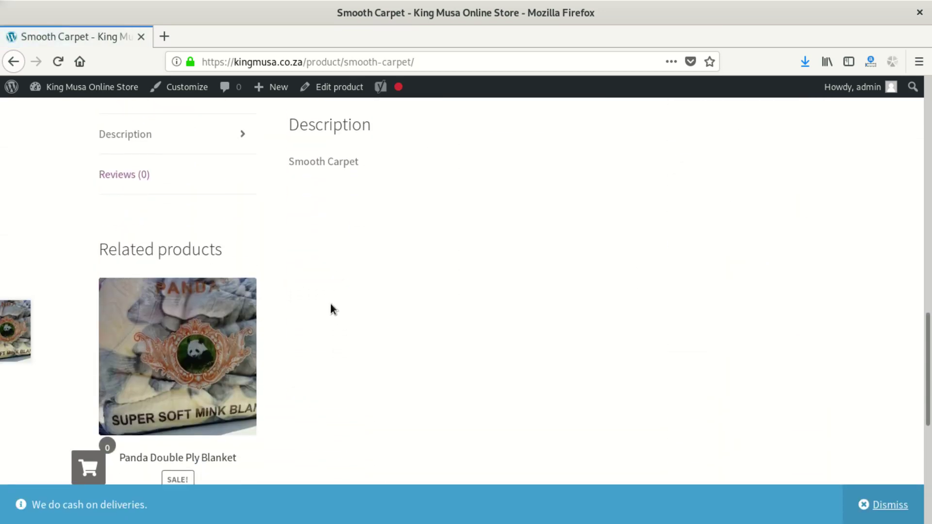
{"action": "scroll", "coordinate": [310, 306], "scroll_direction": "down", "scroll_amount": 2}
{"action": "scroll", "coordinate": [291, 304], "scroll_direction": "up", "scroll_amount": 8}
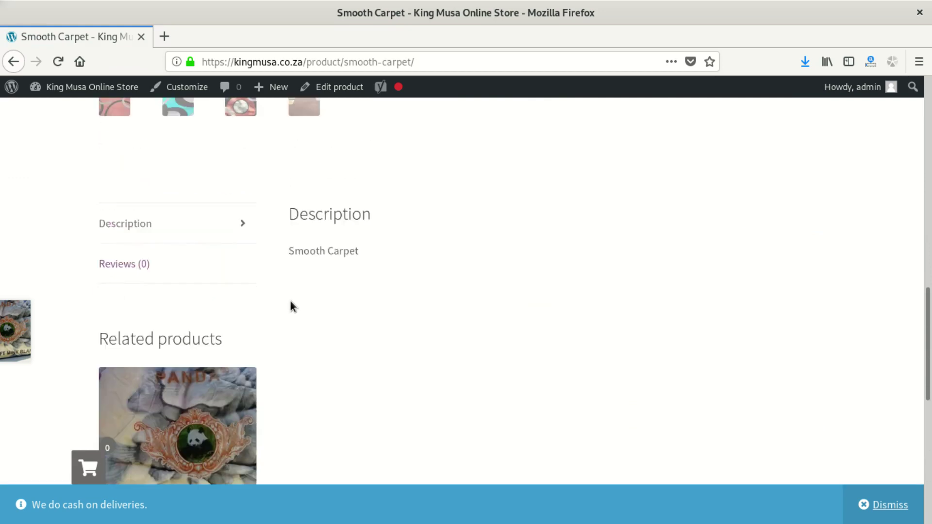
{"action": "scroll", "coordinate": [291, 304], "scroll_direction": "up", "scroll_amount": 8}
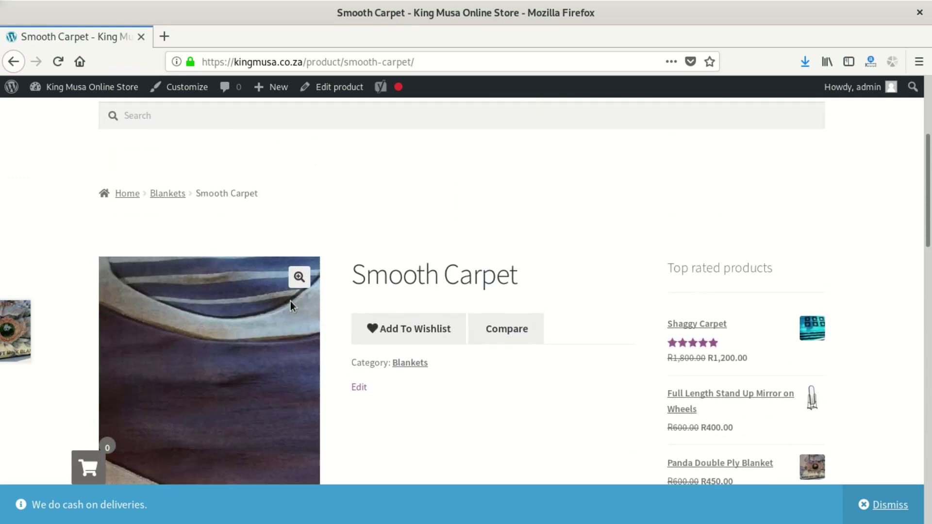
{"action": "scroll", "coordinate": [530, 310], "scroll_direction": "up", "scroll_amount": 3}
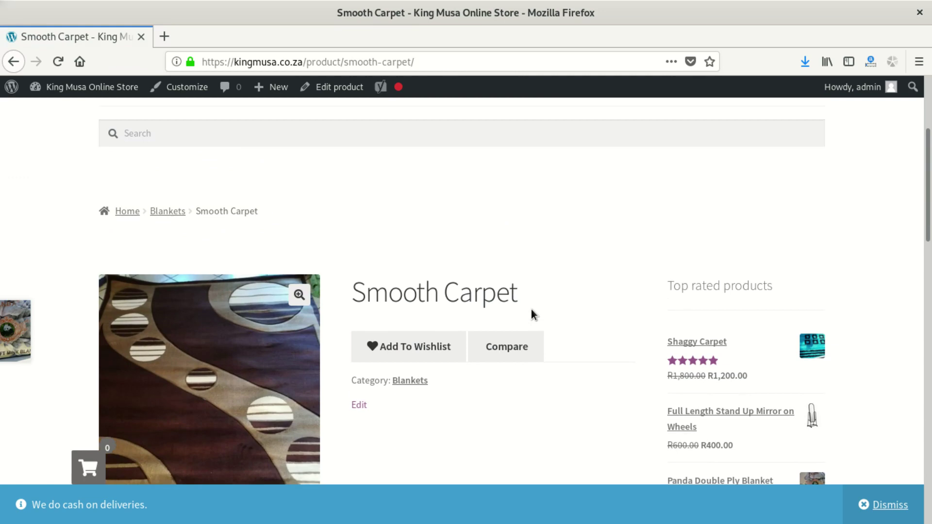
{"action": "scroll", "coordinate": [528, 315], "scroll_direction": "down", "scroll_amount": 1}
{"action": "scroll", "coordinate": [534, 312], "scroll_direction": "up", "scroll_amount": 3}
{"action": "scroll", "coordinate": [408, 311], "scroll_direction": "down", "scroll_amount": 7}
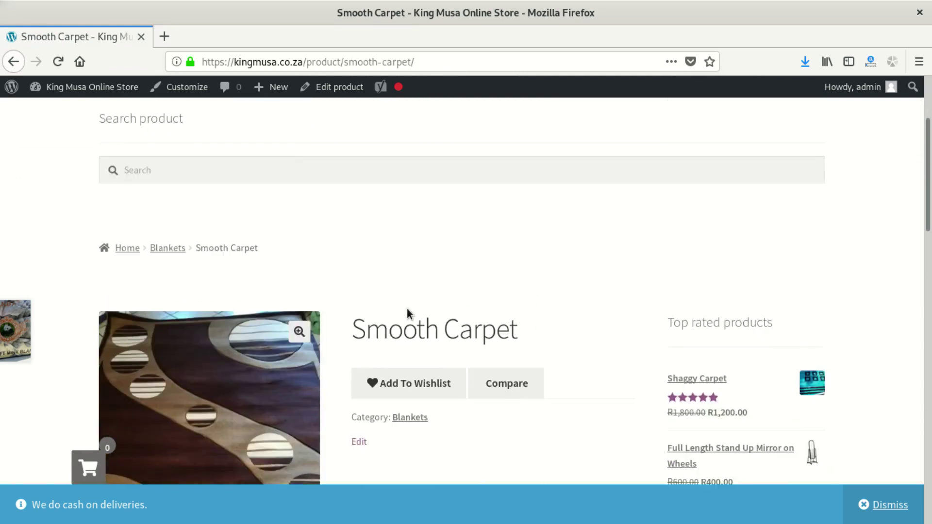
{"action": "scroll", "coordinate": [391, 321], "scroll_direction": "down", "scroll_amount": 15}
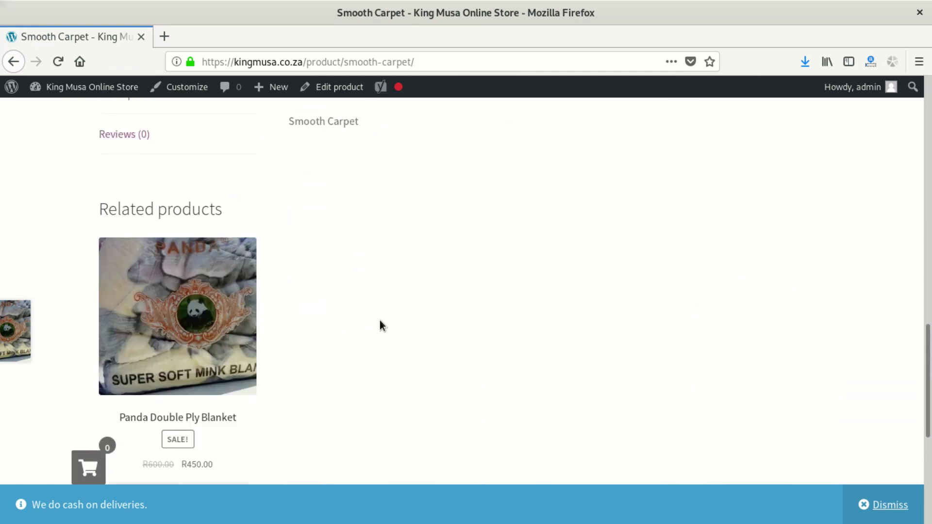
{"action": "scroll", "coordinate": [375, 324], "scroll_direction": "down", "scroll_amount": 1}
{"action": "left_click", "coordinate": [116, 226]}
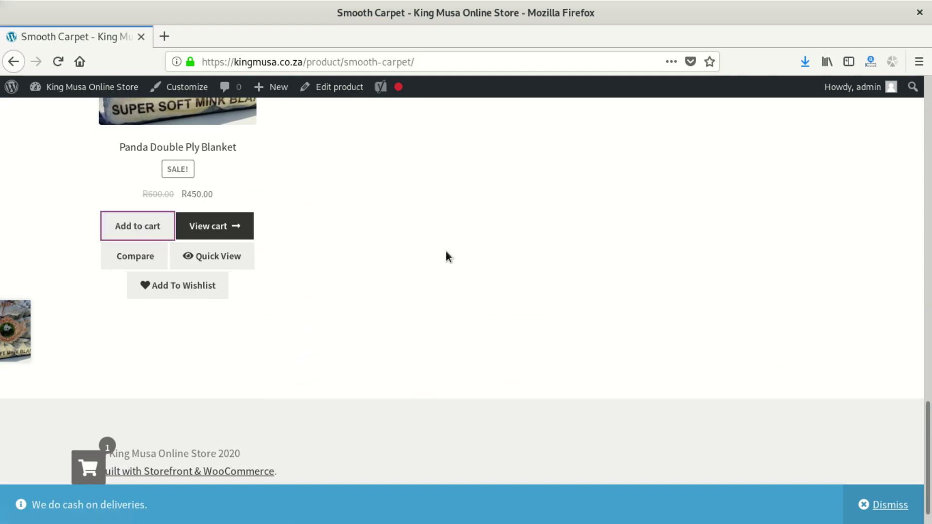
{"action": "scroll", "coordinate": [597, 306], "scroll_direction": "up", "scroll_amount": 2}
{"action": "scroll", "coordinate": [601, 306], "scroll_direction": "up", "scroll_amount": 12}
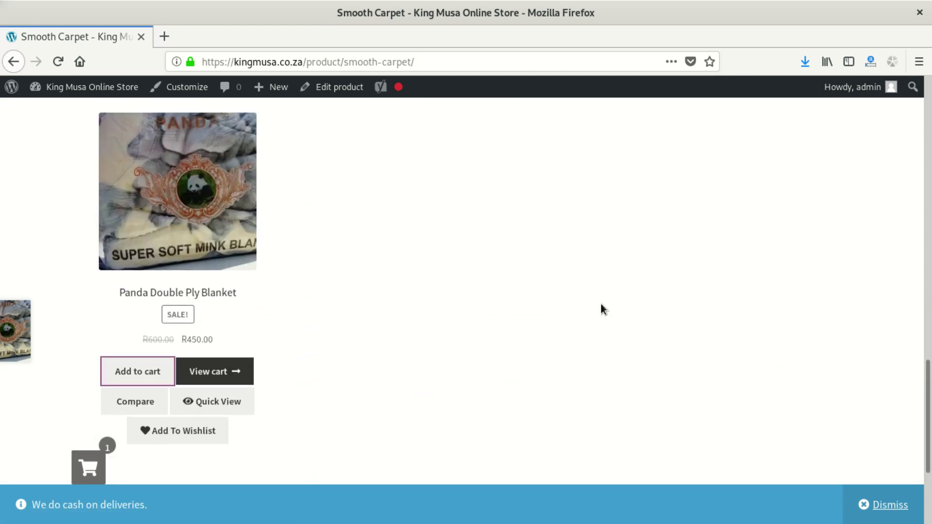
{"action": "scroll", "coordinate": [601, 303], "scroll_direction": "up", "scroll_amount": 5}
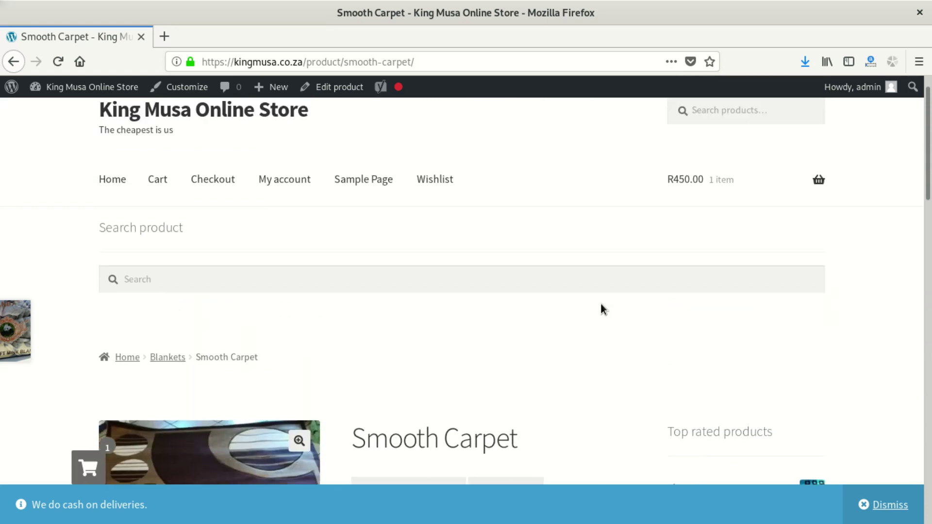
- Open the cart showing the blanket, R6.00 flat-rate shipping and R456.00 total
{"action": "mouse_move", "coordinate": [729, 221]}
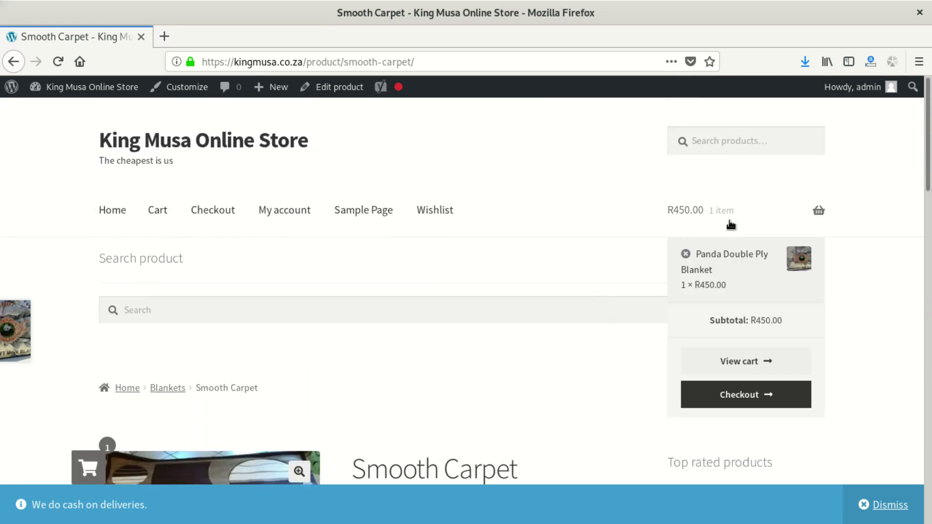
{"action": "left_click", "coordinate": [738, 361]}
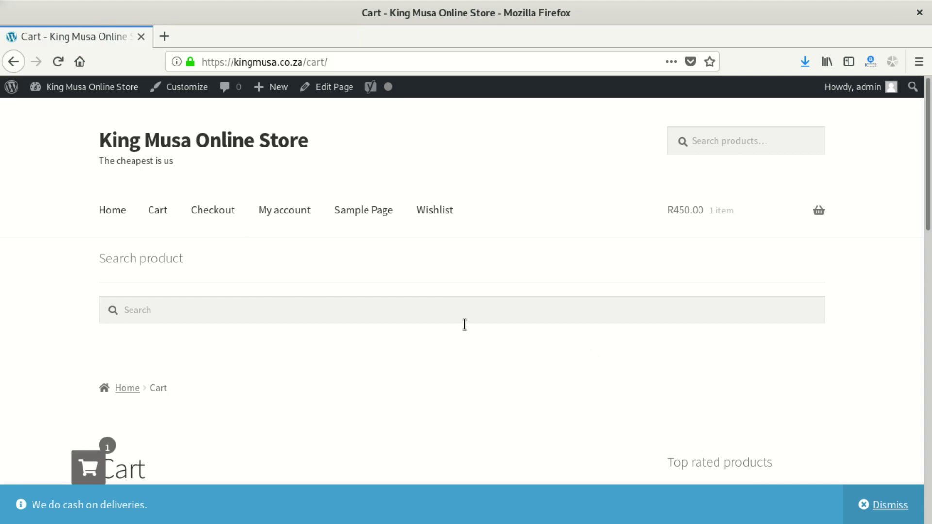
{"action": "scroll", "coordinate": [376, 223], "scroll_direction": "down", "scroll_amount": 8}
{"action": "scroll", "coordinate": [368, 260], "scroll_direction": "up", "scroll_amount": 1}
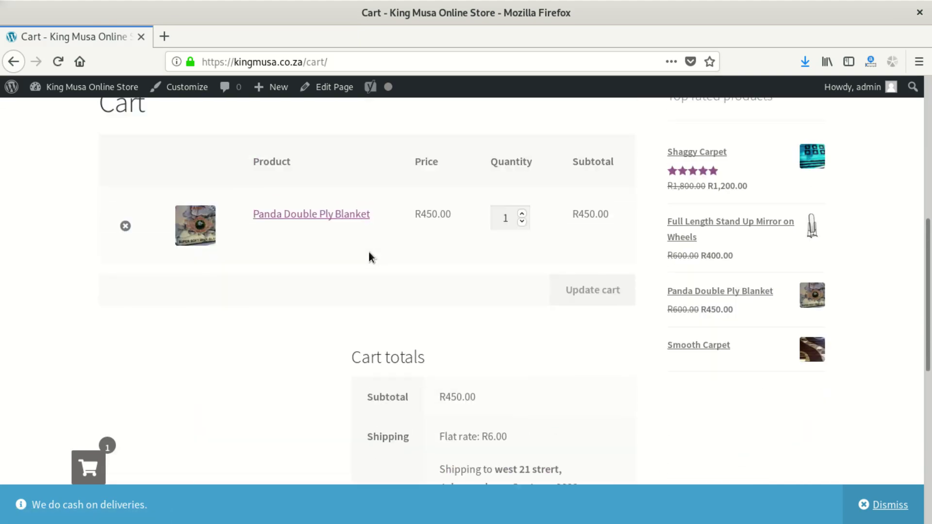
{"action": "scroll", "coordinate": [485, 260], "scroll_direction": "up", "scroll_amount": 3}
{"action": "scroll", "coordinate": [558, 323], "scroll_direction": "down", "scroll_amount": 4}
{"action": "scroll", "coordinate": [467, 334], "scroll_direction": "down", "scroll_amount": 5}
{"action": "scroll", "coordinate": [489, 284], "scroll_direction": "up", "scroll_amount": 2}
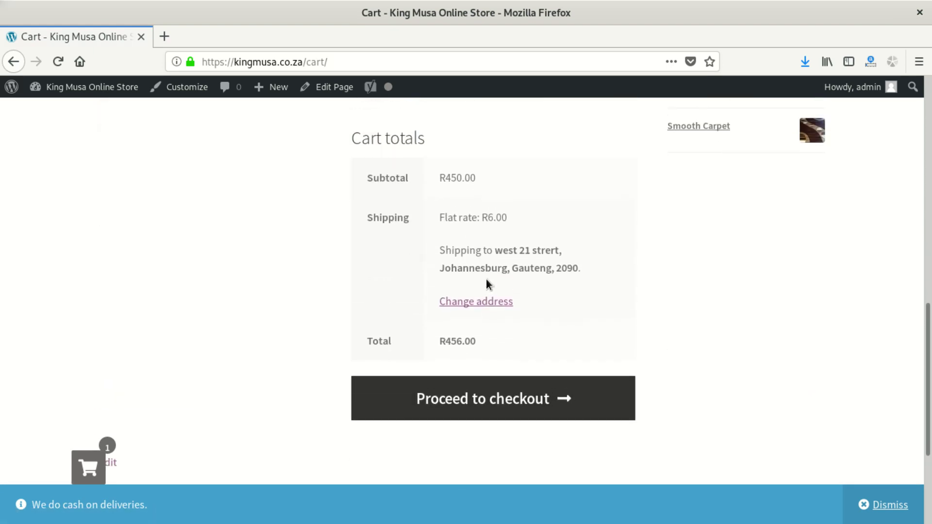
{"action": "scroll", "coordinate": [486, 278], "scroll_direction": "up", "scroll_amount": 2}
{"action": "scroll", "coordinate": [520, 359], "scroll_direction": "down", "scroll_amount": 4}
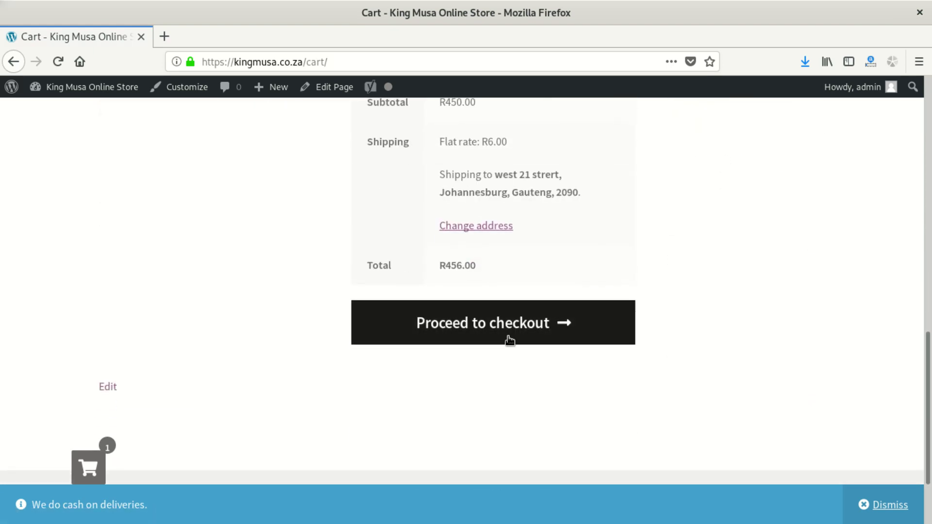
- Review the shipping address under Change address, then proceed to checkout
{"action": "left_click", "coordinate": [488, 229]}
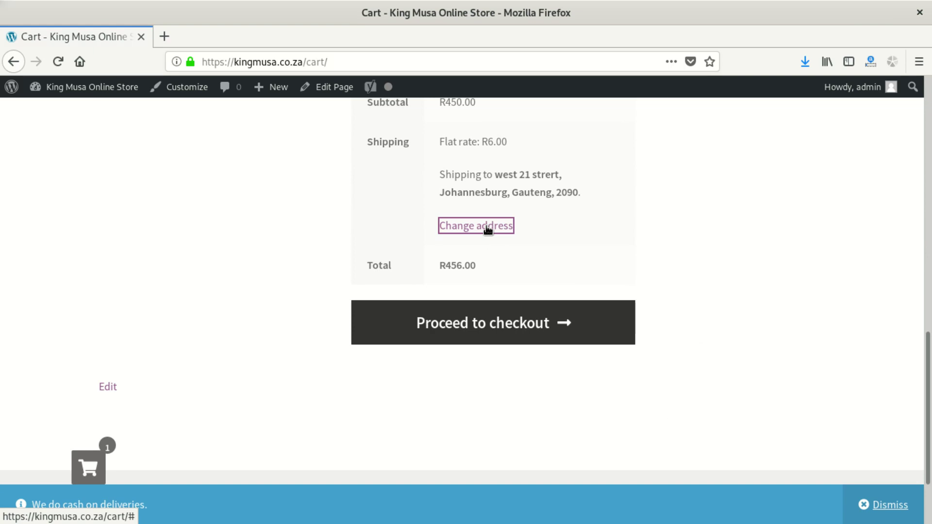
{"action": "scroll", "coordinate": [487, 318], "scroll_direction": "down", "scroll_amount": 4}
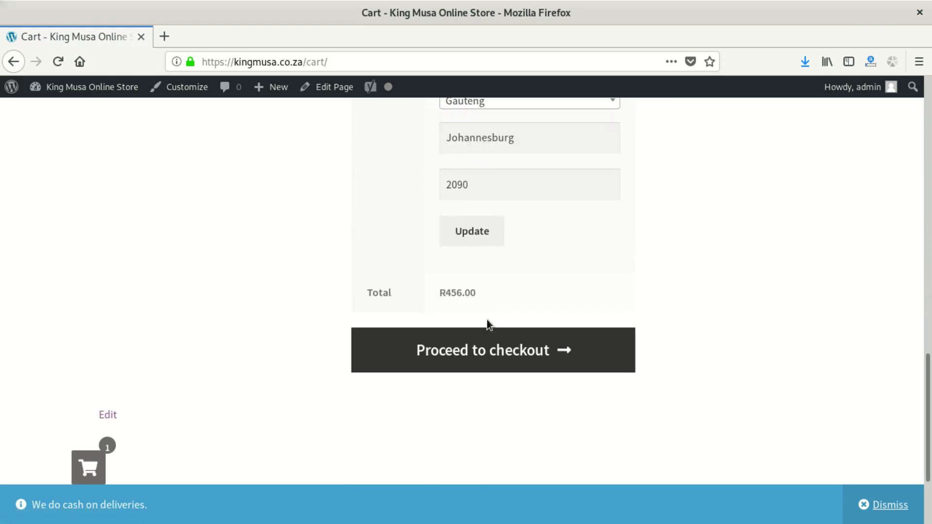
{"action": "scroll", "coordinate": [488, 319], "scroll_direction": "up", "scroll_amount": 8}
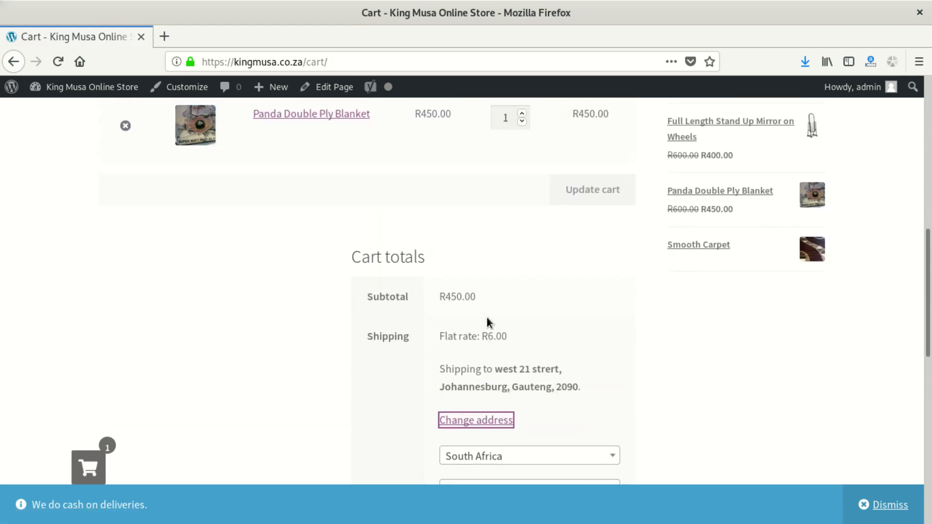
{"action": "scroll", "coordinate": [487, 320], "scroll_direction": "up", "scroll_amount": 3}
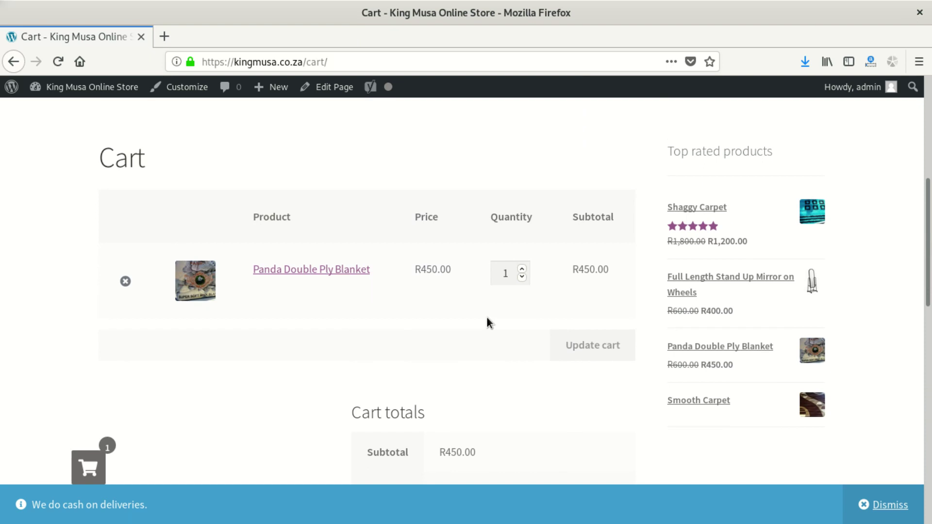
{"action": "scroll", "coordinate": [488, 319], "scroll_direction": "down", "scroll_amount": 13}
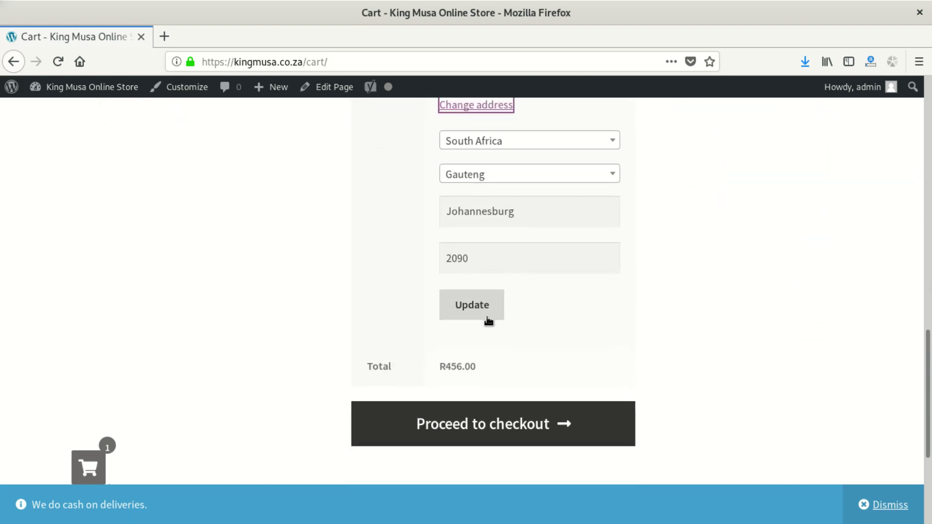
{"action": "left_click", "coordinate": [491, 316]}
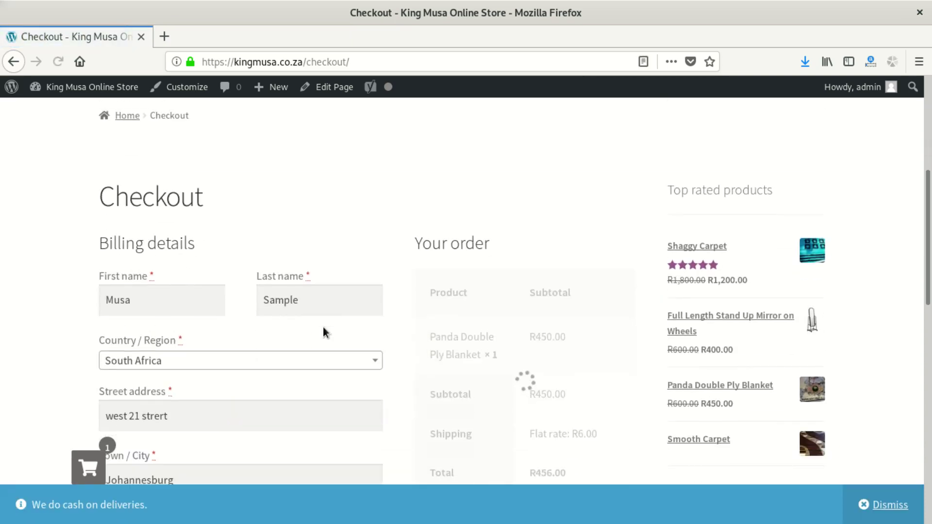
- Write the pickup note in Order notes, capitalising Friday, dated the 27th of june
{"action": "scroll", "coordinate": [323, 322], "scroll_direction": "down", "scroll_amount": 8}
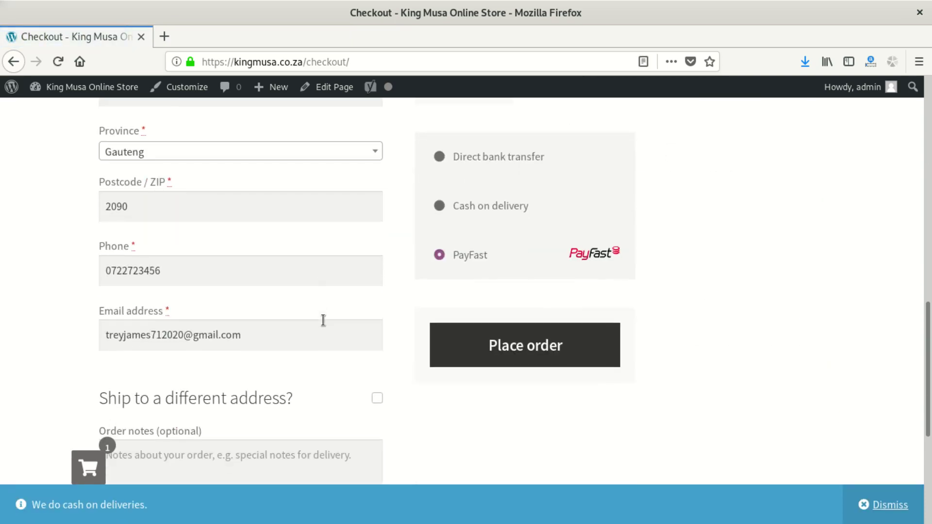
{"action": "scroll", "coordinate": [252, 316], "scroll_direction": "down", "scroll_amount": 5}
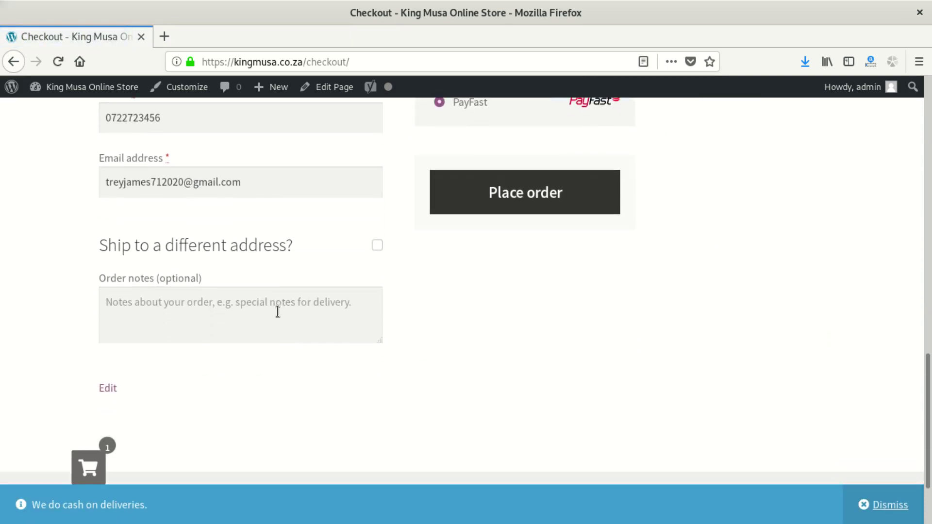
{"action": "scroll", "coordinate": [283, 308], "scroll_direction": "up", "scroll_amount": 5}
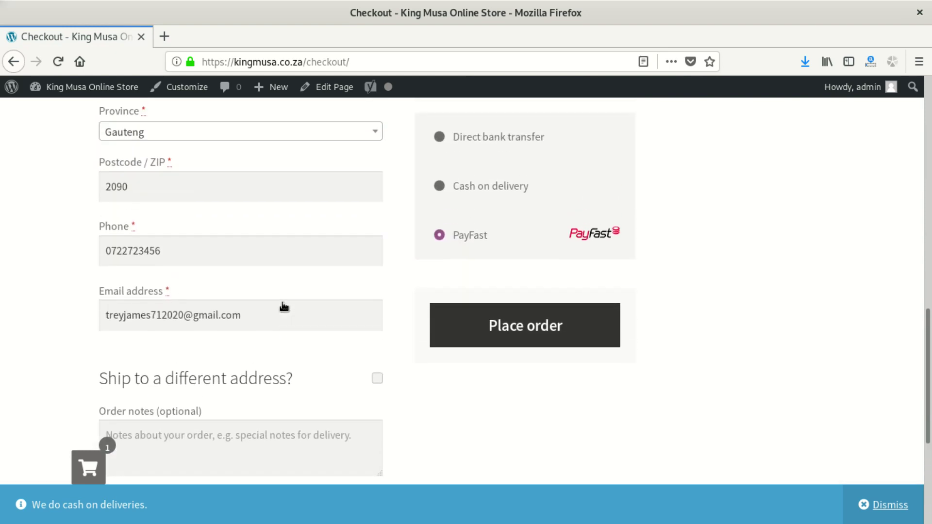
{"action": "scroll", "coordinate": [289, 306], "scroll_direction": "down", "scroll_amount": 3}
{"action": "left_click", "coordinate": [250, 287]}
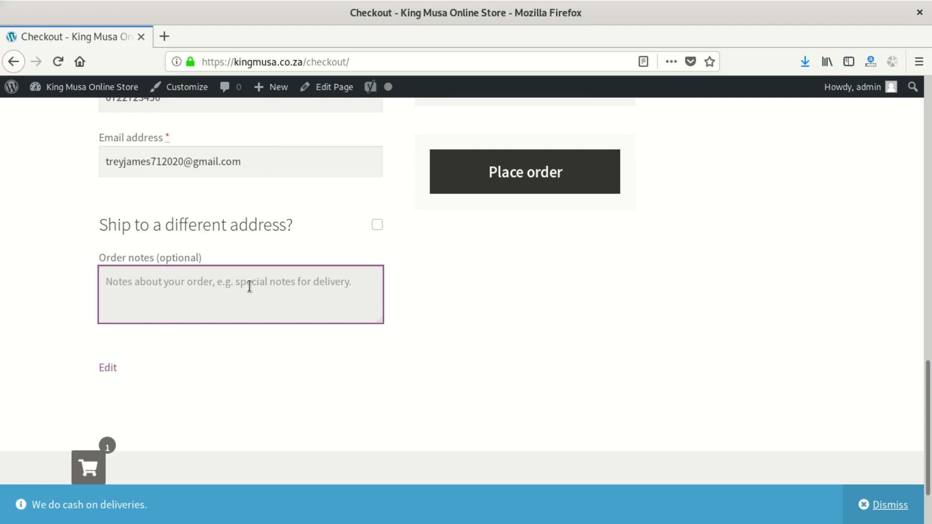
{"action": "type", "text": "I will fetch my order on friday"}
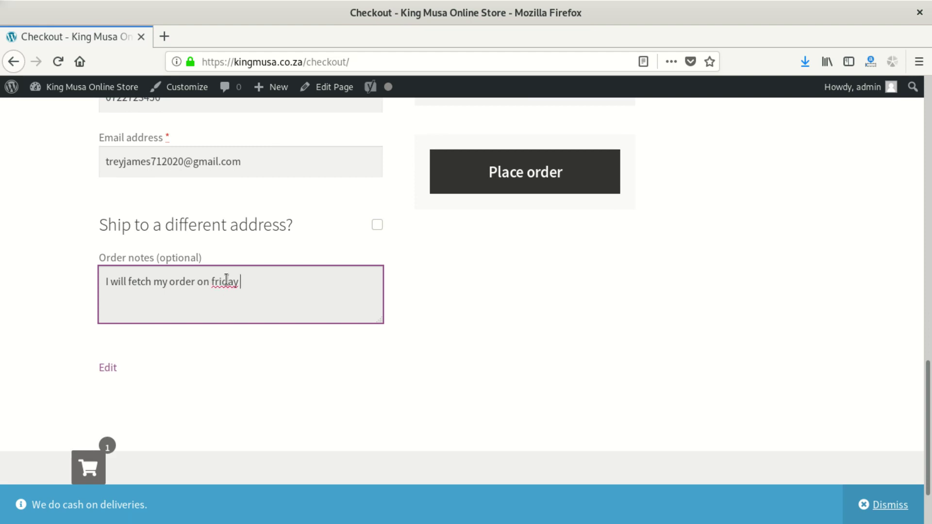
{"action": "right_click", "coordinate": [226, 280]}
{"action": "type", "text": "the 27th of jo"}
{"action": "key", "text": "BackSpace"}
{"action": "type", "text": "u"}
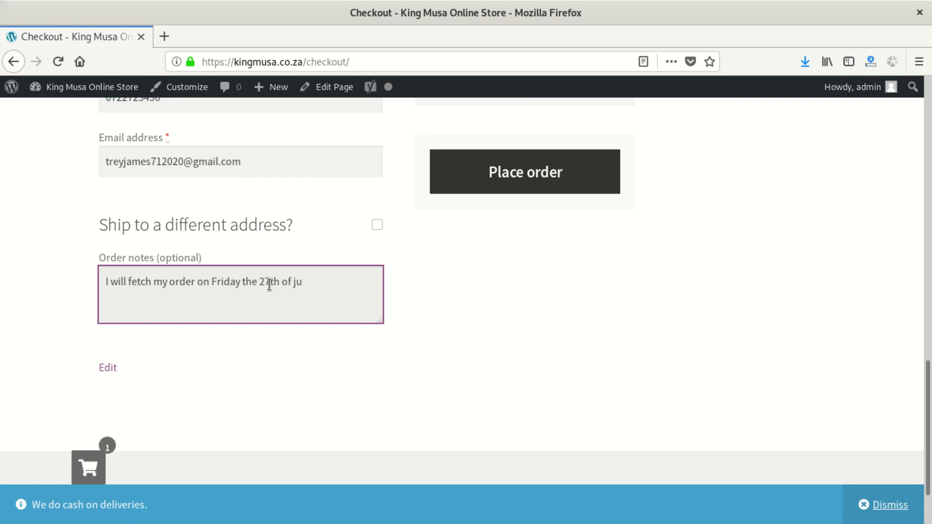
{"action": "type", "text": "ne"}
{"action": "key", "text": "Tab"}
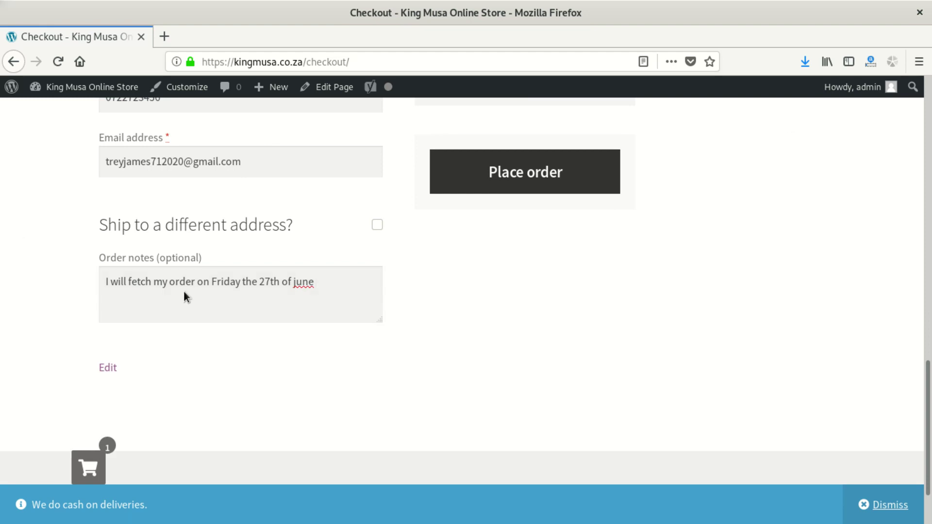
- Correct the note's date to 26th and capitalise June via spell-check
{"action": "left_click", "coordinate": [322, 281]}
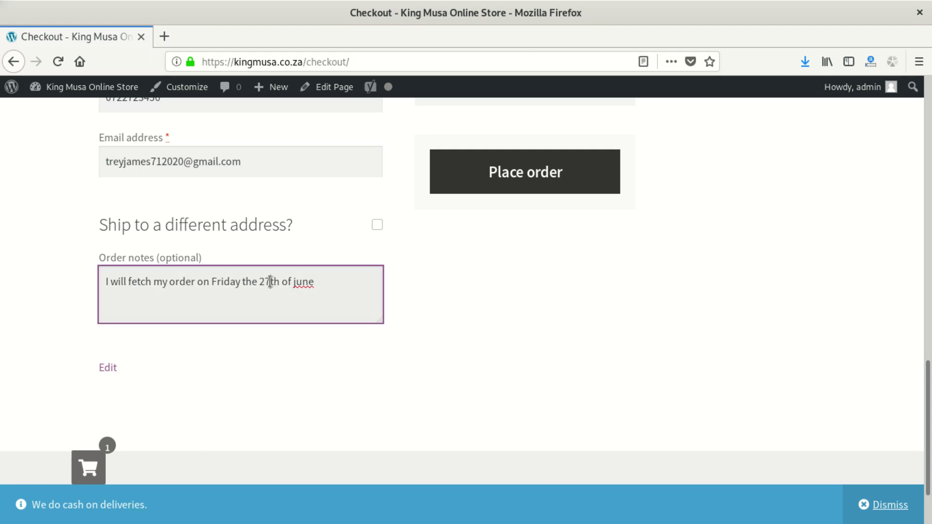
{"action": "key", "text": "BackSpace"}
{"action": "type", "text": "6"}
{"action": "right_click", "coordinate": [301, 284]}
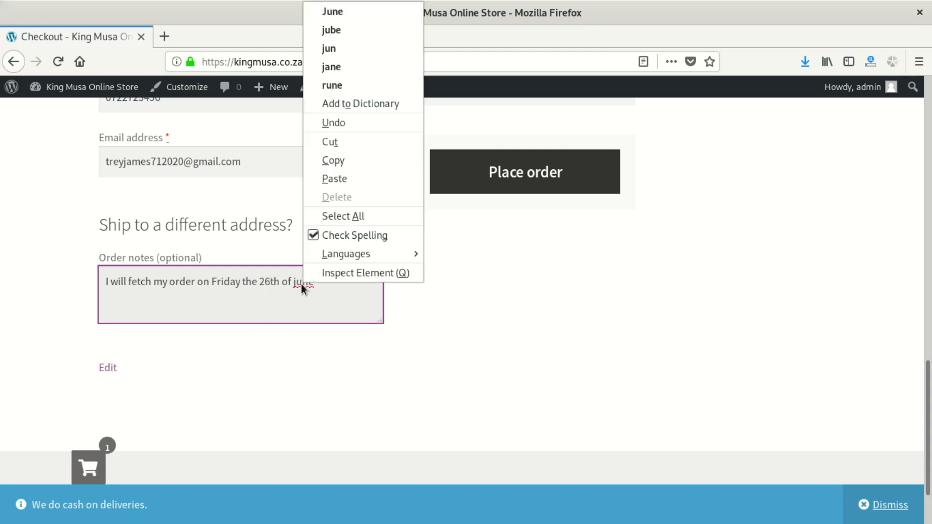
{"action": "left_click", "coordinate": [341, 12]}
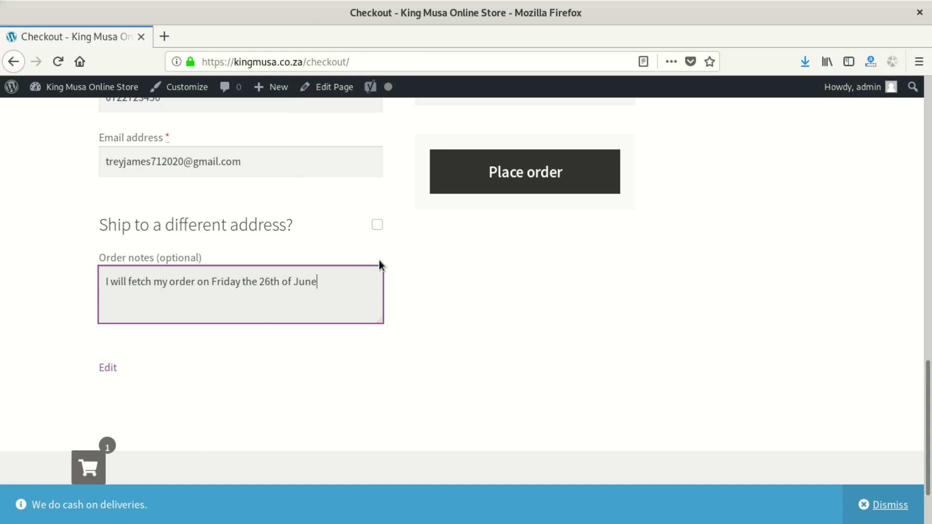
{"action": "scroll", "coordinate": [379, 259], "scroll_direction": "up", "scroll_amount": 3}
{"action": "scroll", "coordinate": [394, 240], "scroll_direction": "up", "scroll_amount": 3}
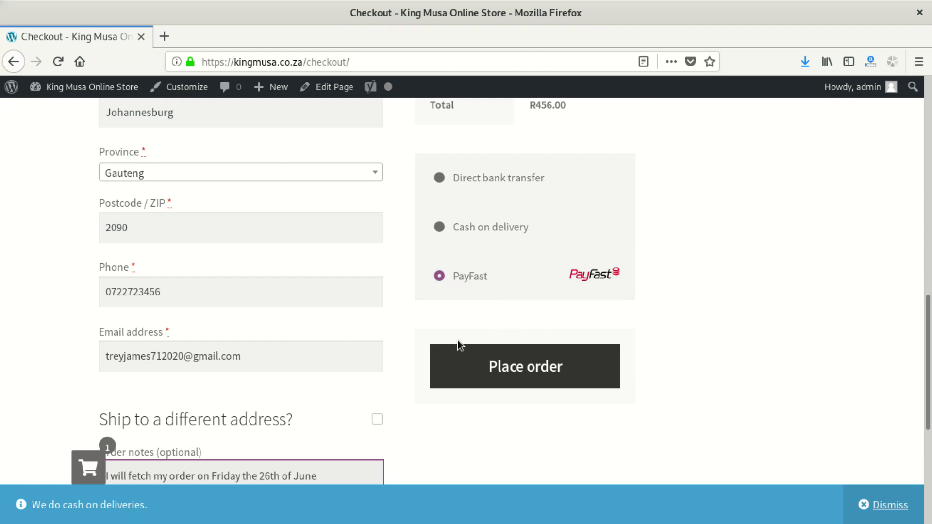
- Place the order and look at PayFast's Instant EFT option with Capitec Bank
{"action": "left_click", "coordinate": [503, 367]}
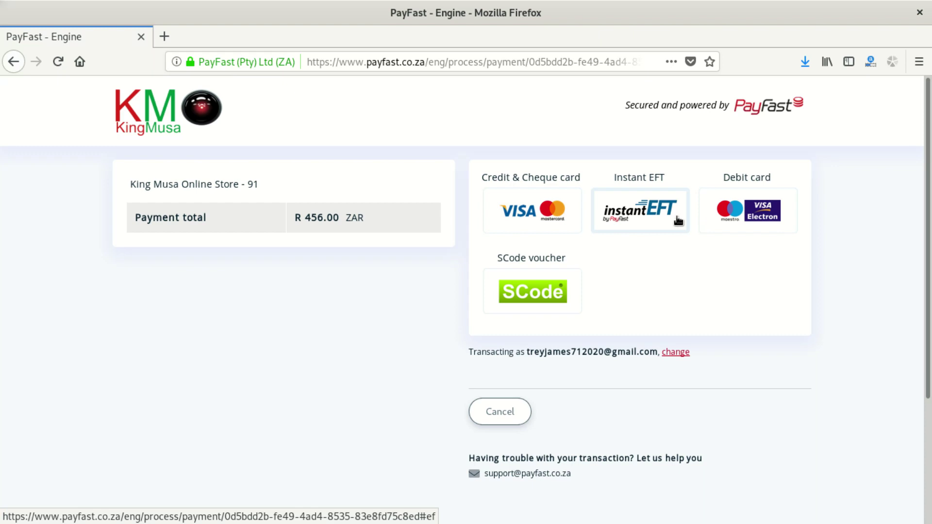
{"action": "left_click", "coordinate": [659, 218]}
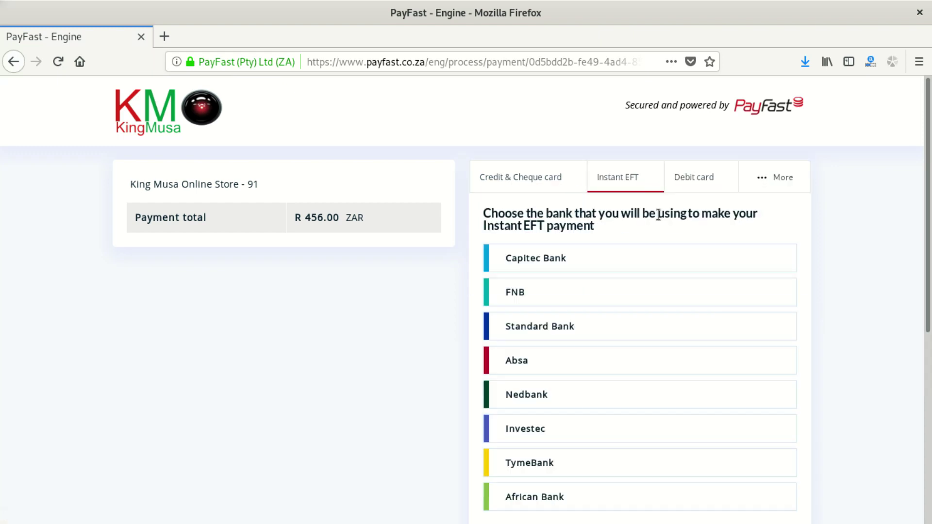
{"action": "scroll", "coordinate": [626, 335], "scroll_direction": "down", "scroll_amount": 3}
{"action": "scroll", "coordinate": [625, 335], "scroll_direction": "down", "scroll_amount": 2}
{"action": "scroll", "coordinate": [624, 332], "scroll_direction": "up", "scroll_amount": 2}
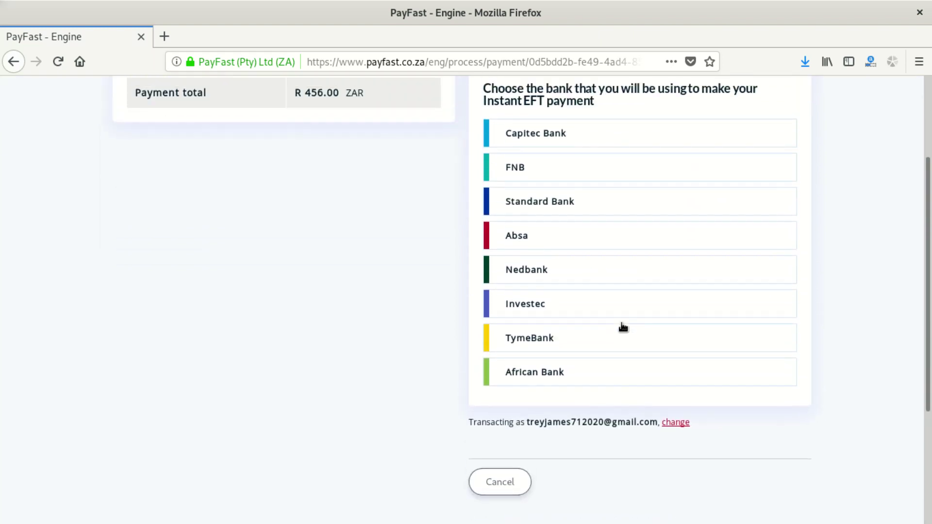
{"action": "left_click", "coordinate": [528, 144]}
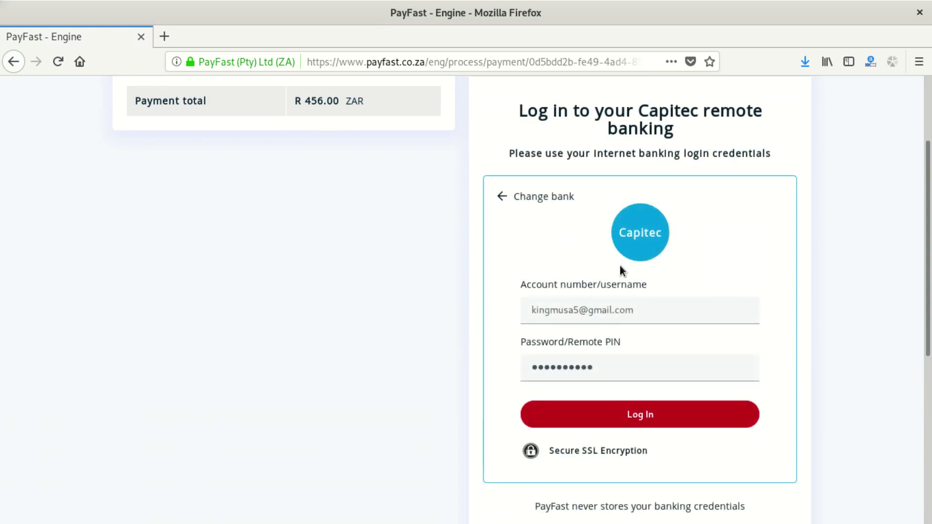
{"action": "scroll", "coordinate": [606, 316], "scroll_direction": "down", "scroll_amount": 1}
{"action": "scroll", "coordinate": [600, 336], "scroll_direction": "down", "scroll_amount": 1}
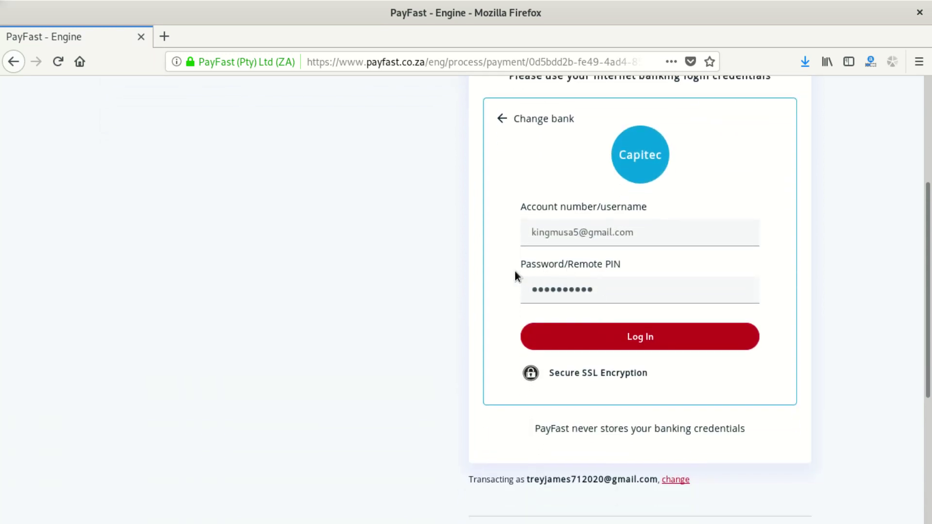
{"action": "scroll", "coordinate": [520, 262], "scroll_direction": "down", "scroll_amount": 5}
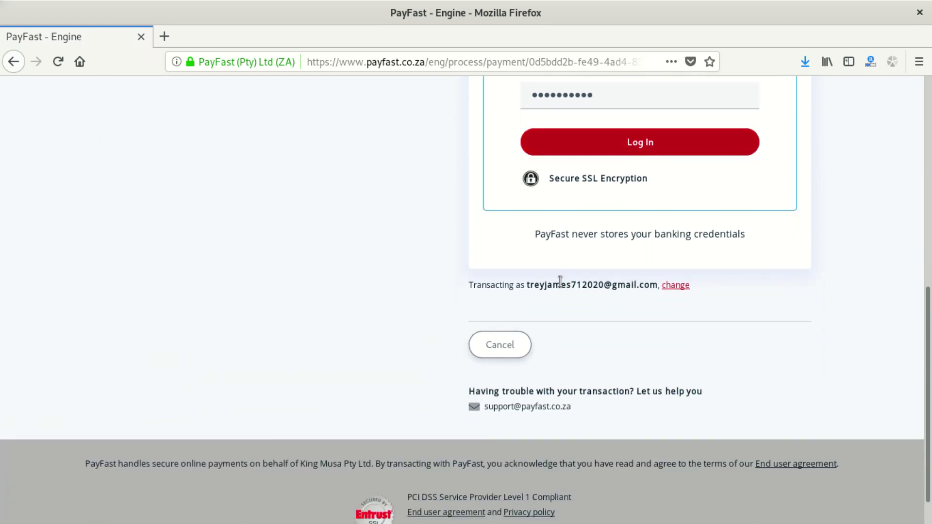
{"action": "scroll", "coordinate": [437, 263], "scroll_direction": "up", "scroll_amount": 3}
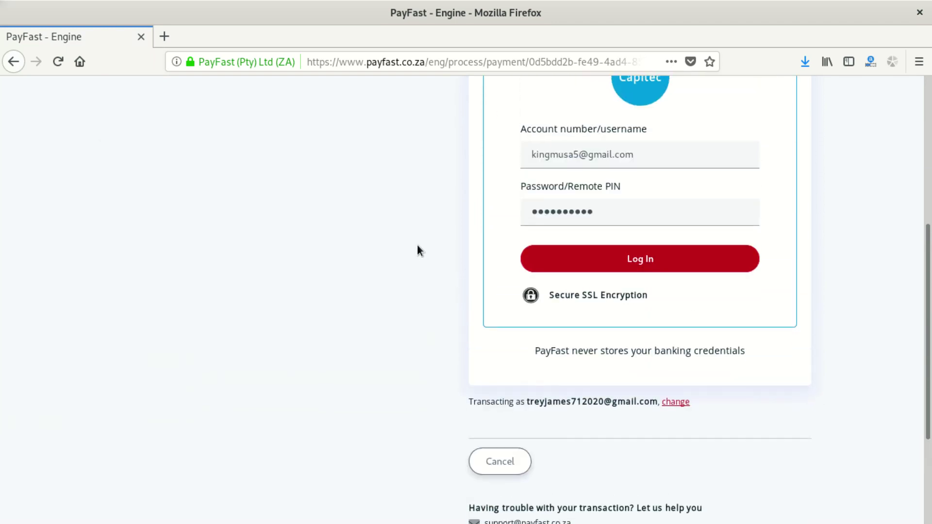
{"action": "scroll", "coordinate": [373, 142], "scroll_direction": "up", "scroll_amount": 6}
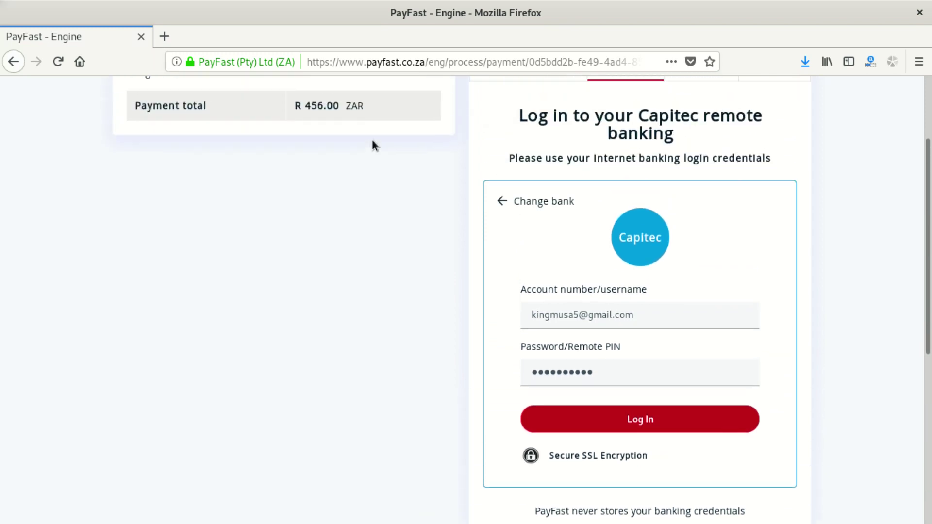
{"action": "left_click", "coordinate": [511, 313]}
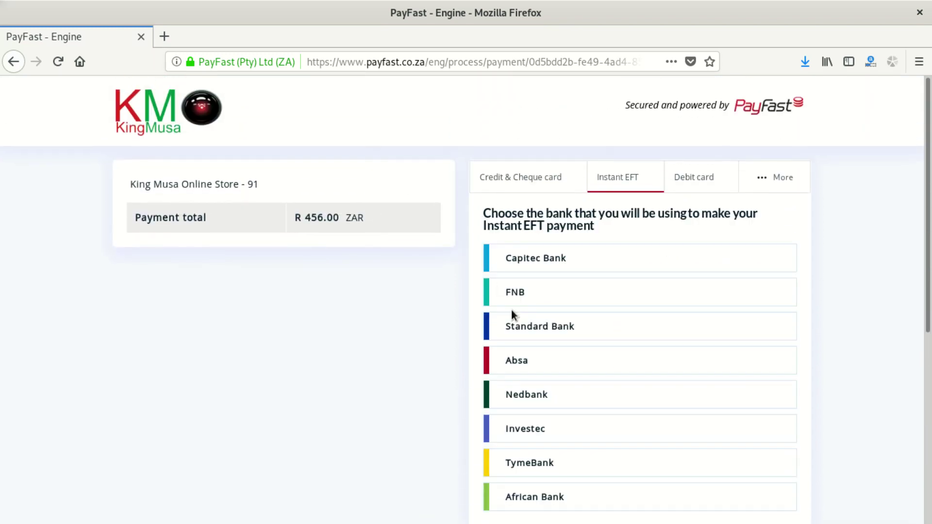
- After viewing the card options, pay the R 456.00 by SCode voucher at a store
{"action": "left_click", "coordinate": [555, 187]}
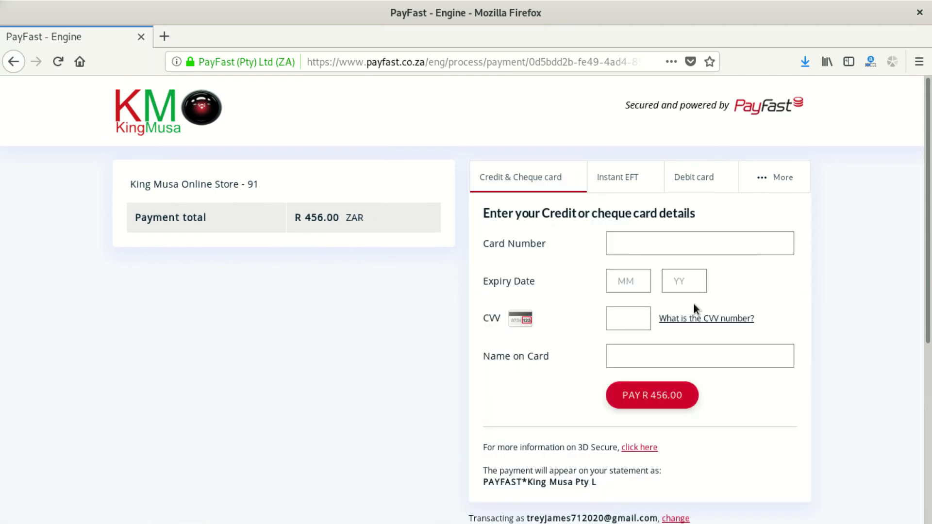
{"action": "left_click", "coordinate": [700, 177]}
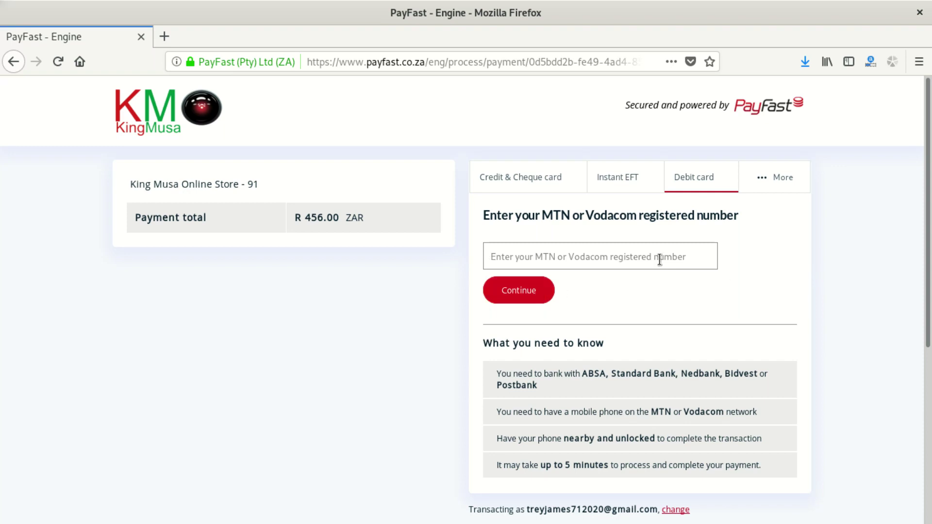
{"action": "mouse_move", "coordinate": [783, 179]}
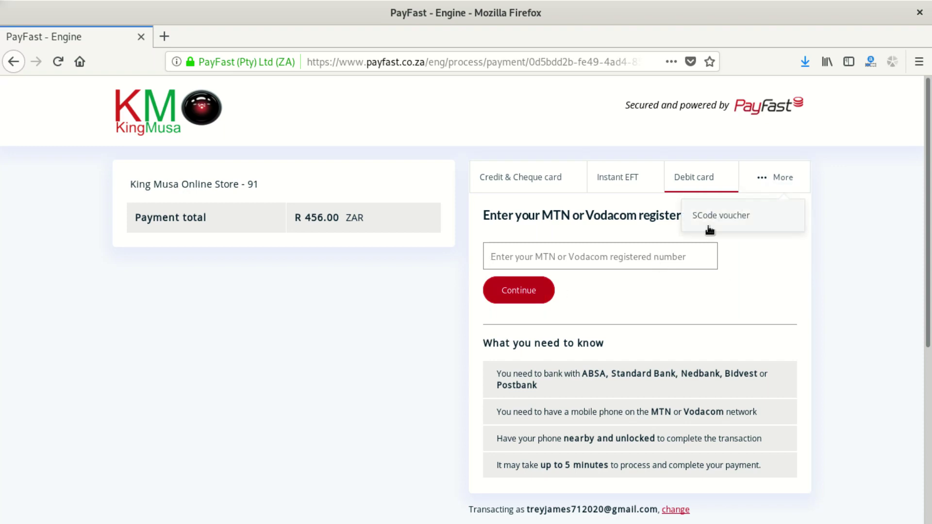
{"action": "left_click", "coordinate": [730, 226]}
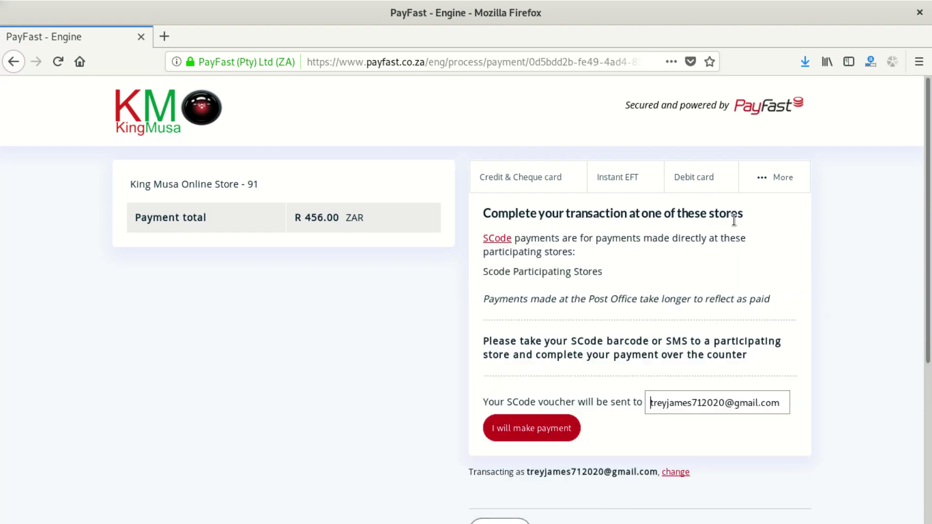
{"action": "scroll", "coordinate": [606, 334], "scroll_direction": "down", "scroll_amount": 1}
{"action": "scroll", "coordinate": [605, 328], "scroll_direction": "down", "scroll_amount": 1}
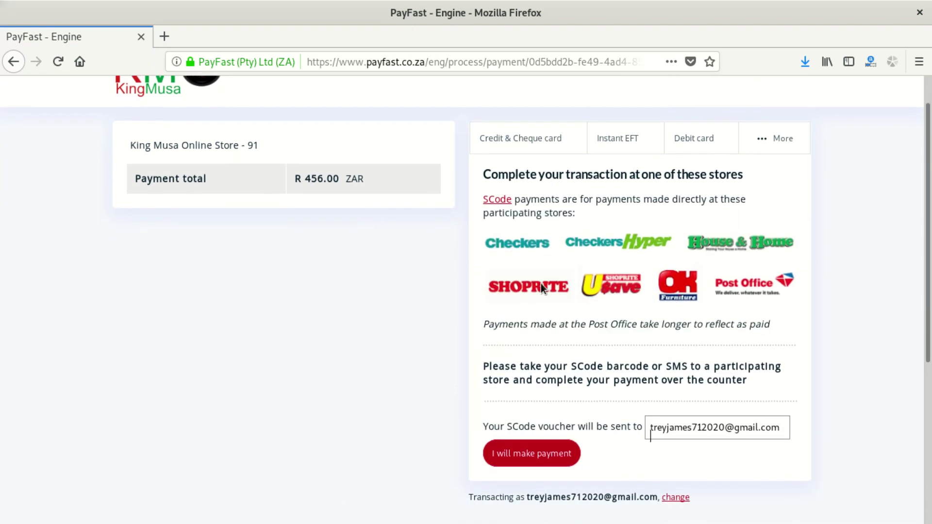
{"action": "scroll", "coordinate": [544, 294], "scroll_direction": "down", "scroll_amount": 6}
{"action": "scroll", "coordinate": [547, 296], "scroll_direction": "up", "scroll_amount": 3}
{"action": "left_click", "coordinate": [548, 296]}
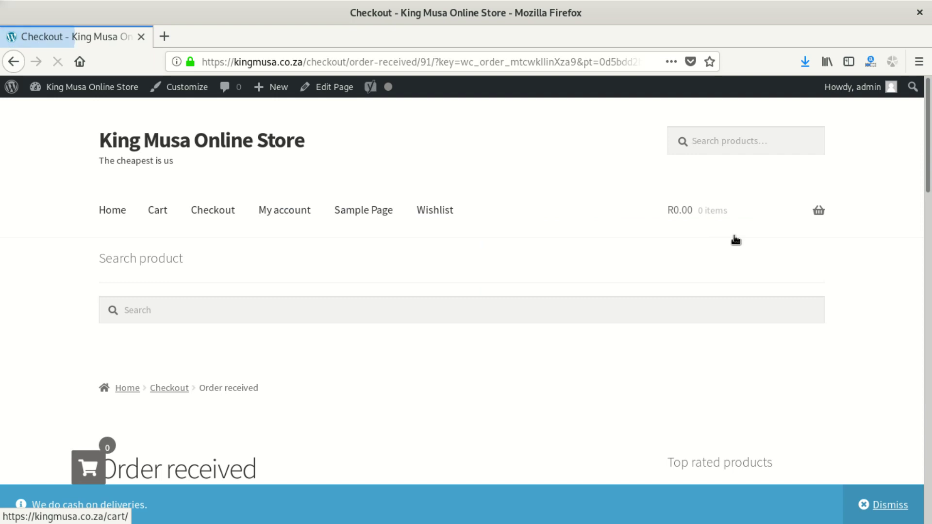
- Scroll through order 91: one Panda Double Ply Blanket, R456.00 via PayFast, pickup note and addresses
{"action": "scroll", "coordinate": [445, 275], "scroll_direction": "down", "scroll_amount": 3}
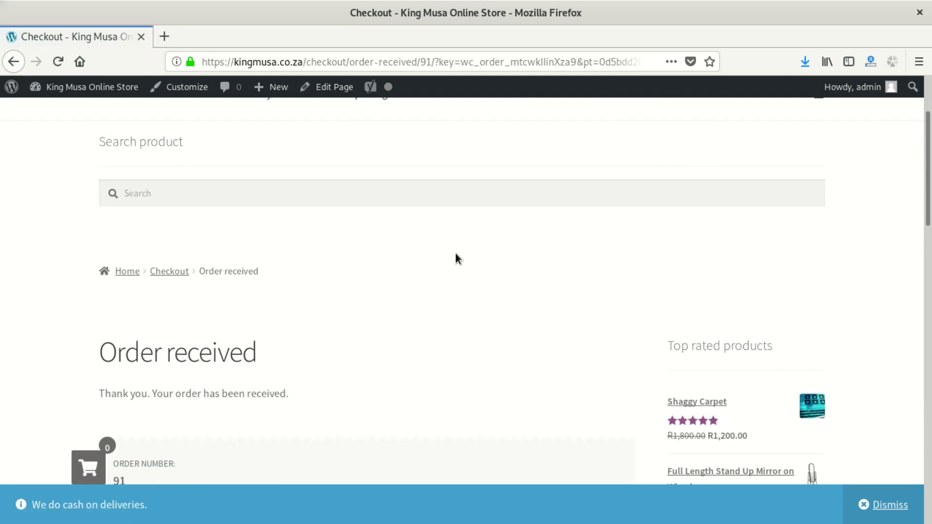
{"action": "scroll", "coordinate": [437, 272], "scroll_direction": "down", "scroll_amount": 3}
{"action": "scroll", "coordinate": [248, 257], "scroll_direction": "down", "scroll_amount": 3}
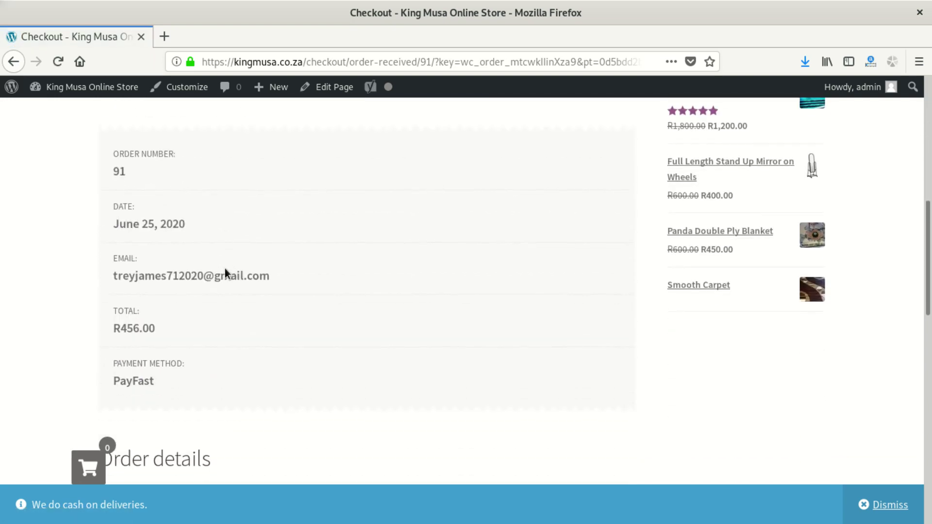
{"action": "scroll", "coordinate": [225, 269], "scroll_direction": "up", "scroll_amount": 2}
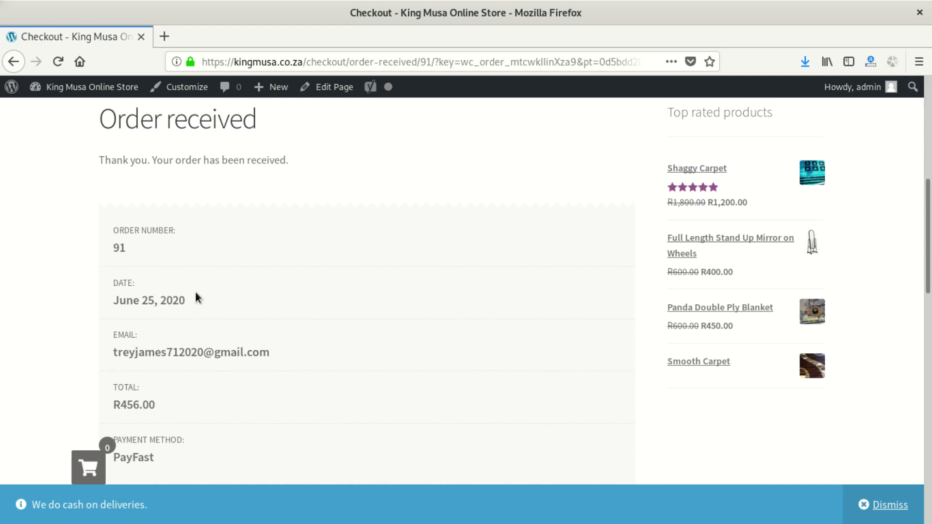
{"action": "scroll", "coordinate": [191, 301], "scroll_direction": "down", "scroll_amount": 3}
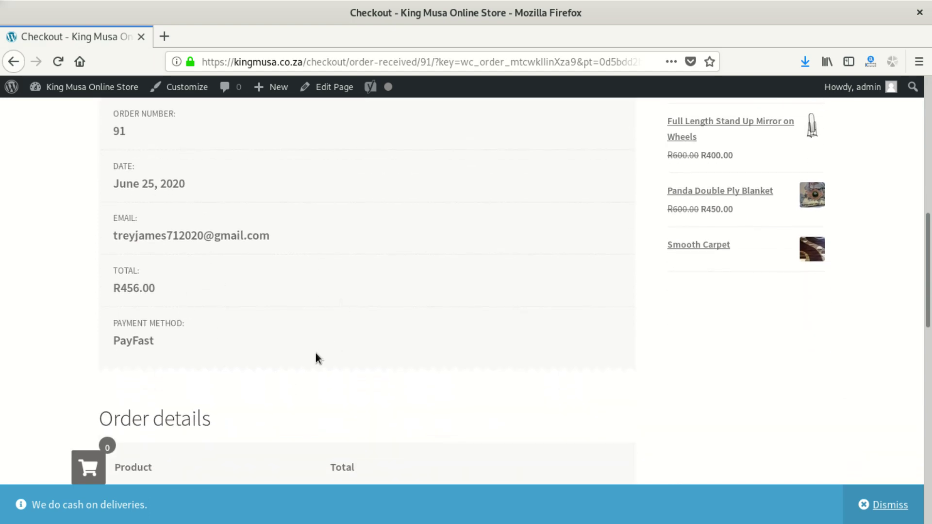
{"action": "scroll", "coordinate": [330, 406], "scroll_direction": "down", "scroll_amount": 6}
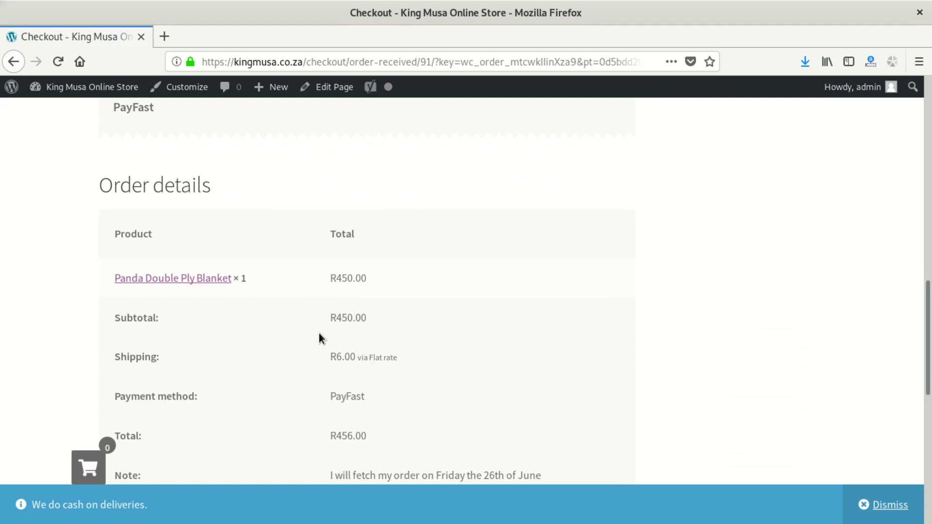
{"action": "scroll", "coordinate": [284, 274], "scroll_direction": "down", "scroll_amount": 6}
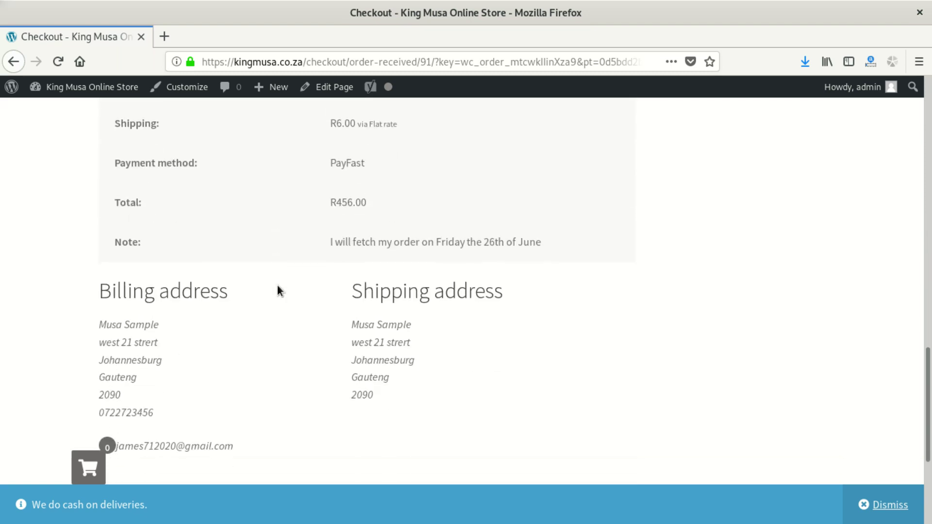
{"action": "scroll", "coordinate": [278, 285], "scroll_direction": "up", "scroll_amount": 3}
{"action": "scroll", "coordinate": [278, 291], "scroll_direction": "down", "scroll_amount": 6}
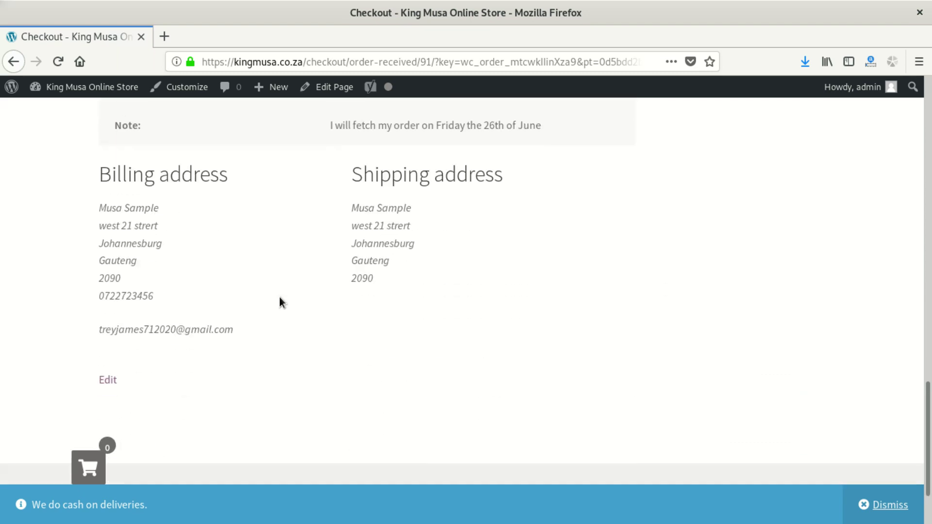
{"action": "scroll", "coordinate": [305, 238], "scroll_direction": "down", "scroll_amount": 3}
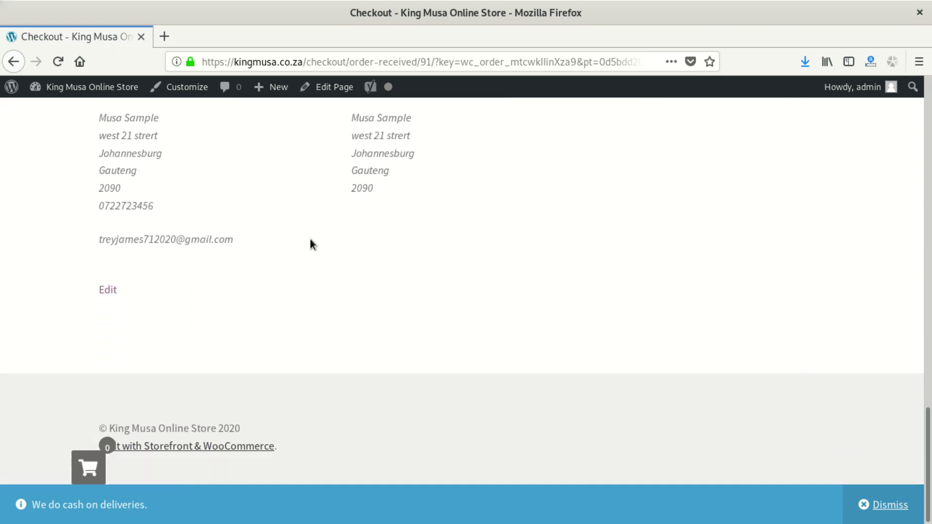
{"action": "scroll", "coordinate": [311, 257], "scroll_direction": "up", "scroll_amount": 10}
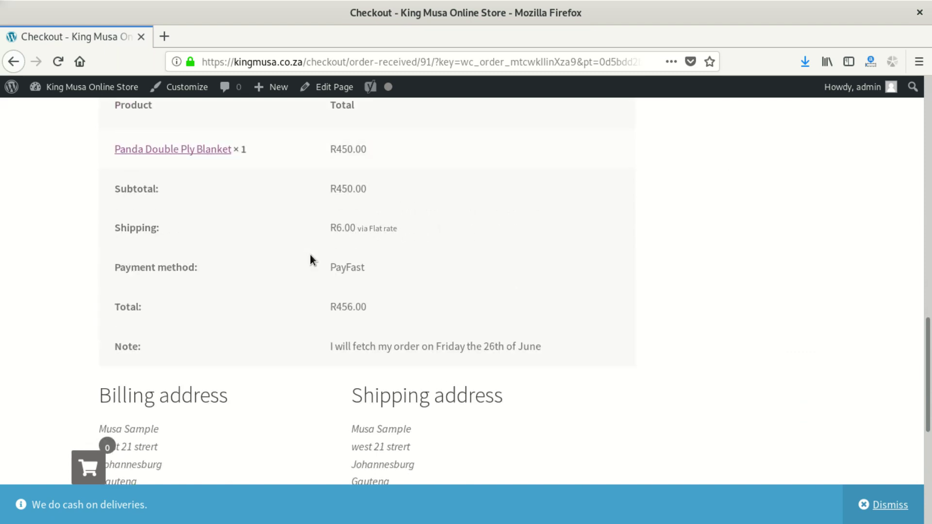
{"action": "scroll", "coordinate": [310, 258], "scroll_direction": "up", "scroll_amount": 1}
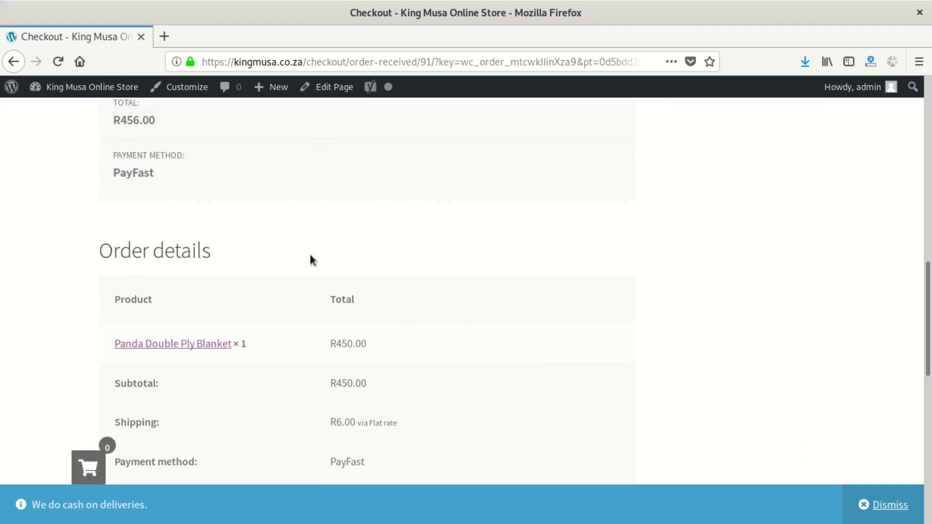
{"action": "scroll", "coordinate": [350, 358], "scroll_direction": "down", "scroll_amount": 3}
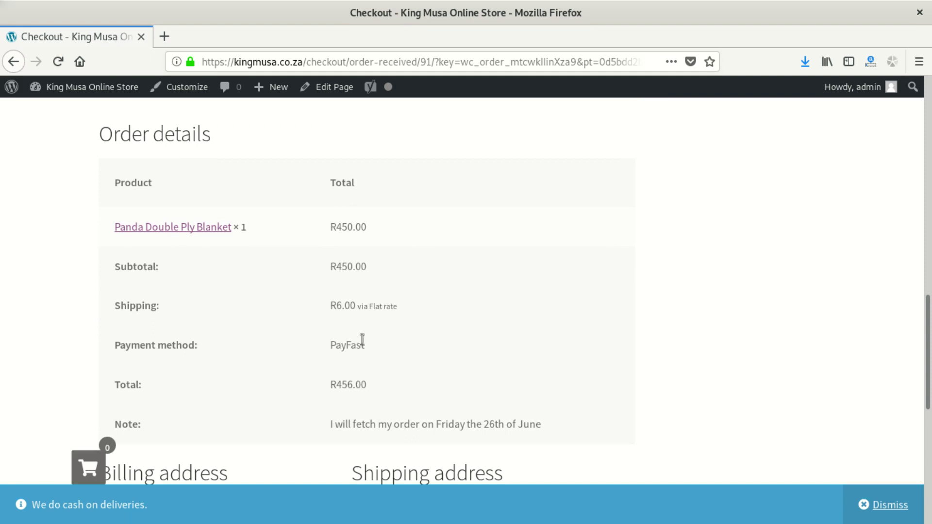
{"action": "scroll", "coordinate": [366, 340], "scroll_direction": "up", "scroll_amount": 8}
{"action": "scroll", "coordinate": [367, 339], "scroll_direction": "up", "scroll_amount": 2}
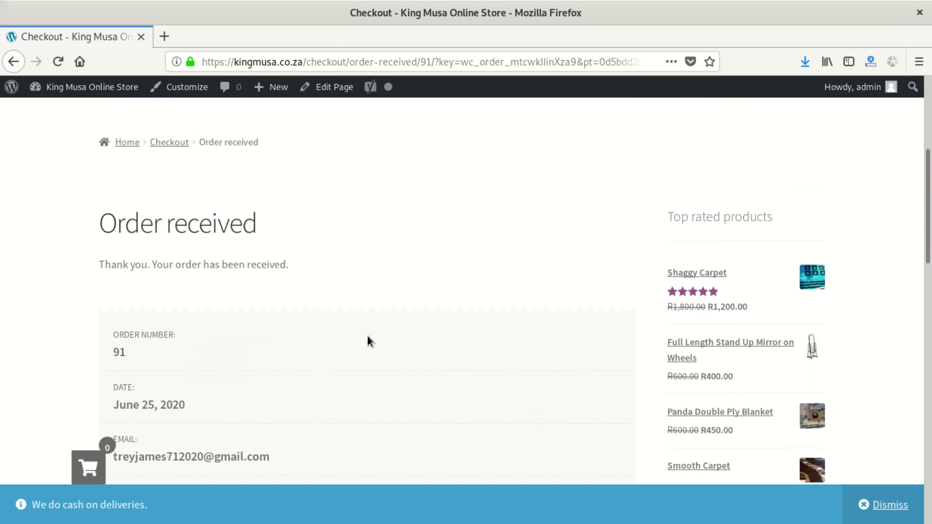